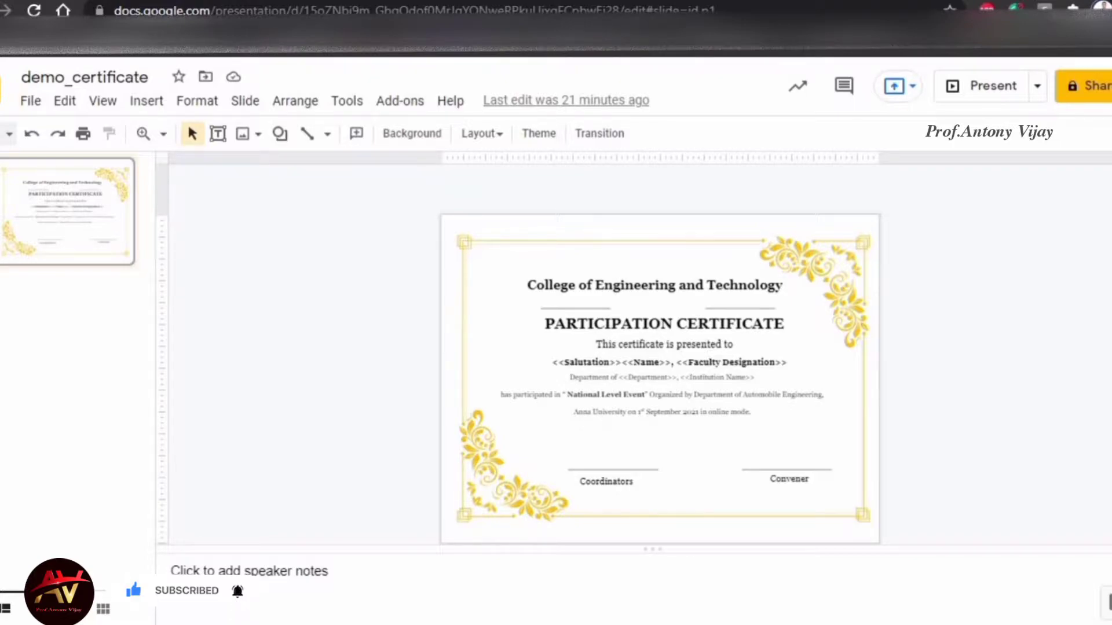
Step: Zoom the certificate slide to 100% and inspect the <<Name>> line and department text block placeholders
click(163, 133)
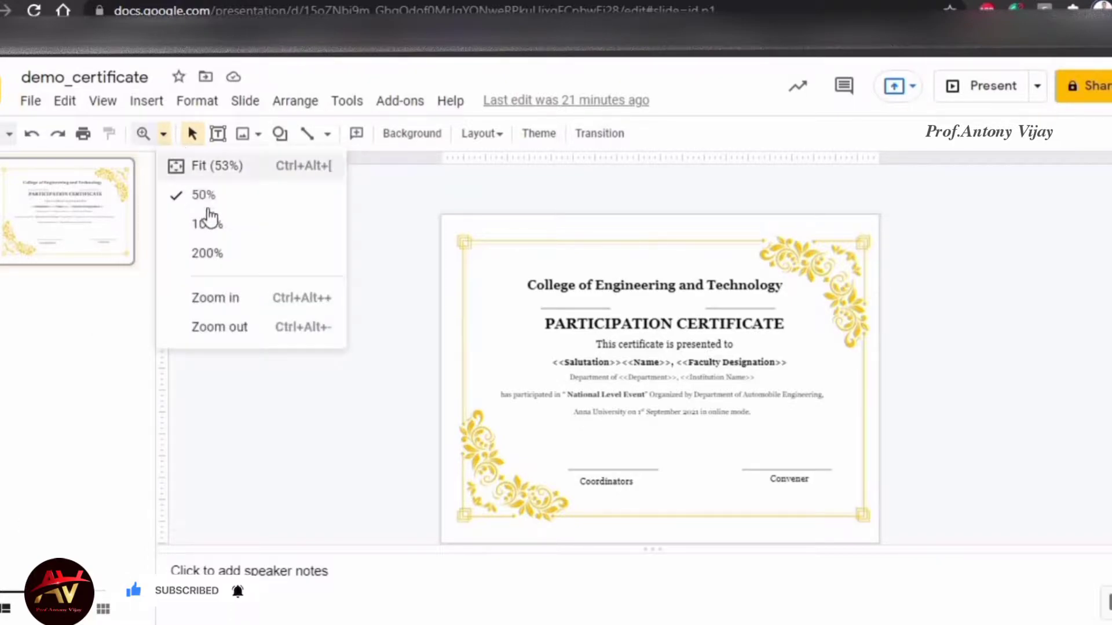
click(212, 225)
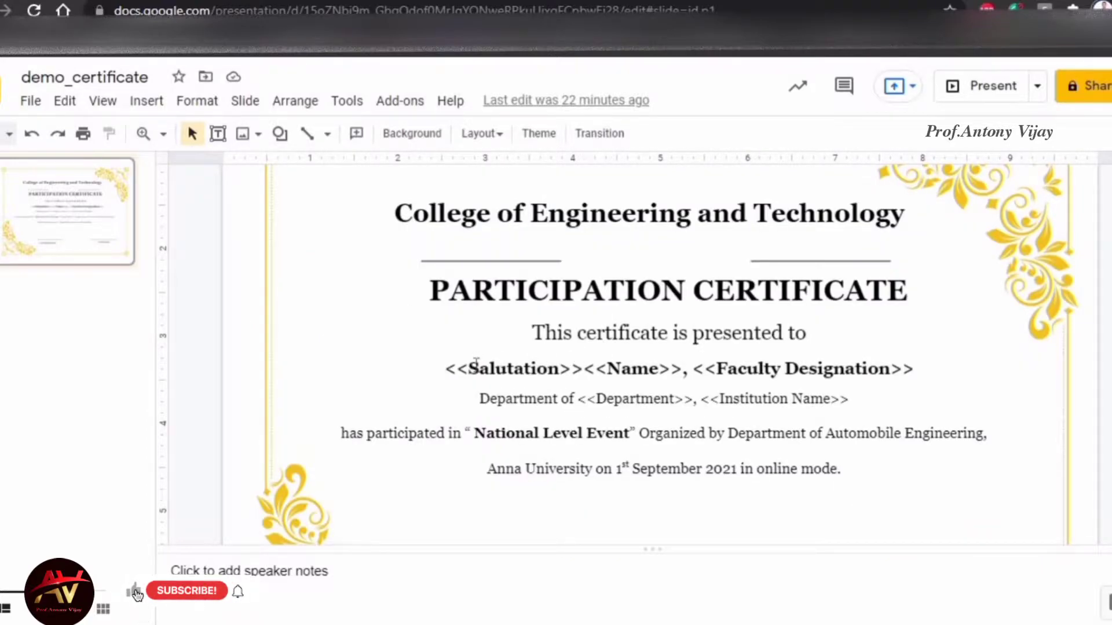
click(480, 368)
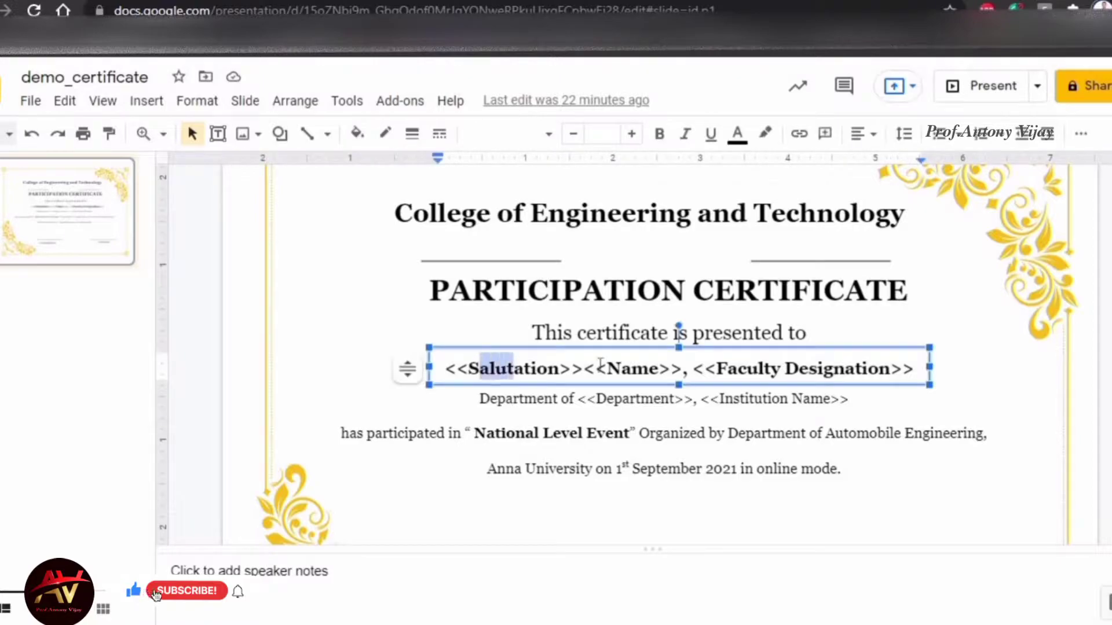
click(632, 368)
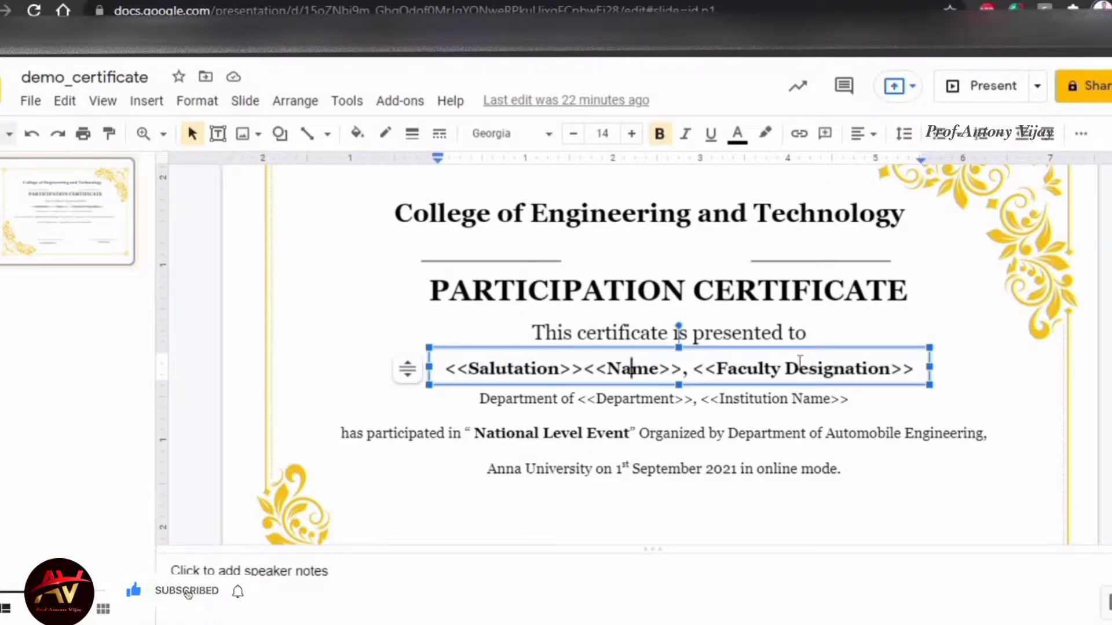
click(659, 400)
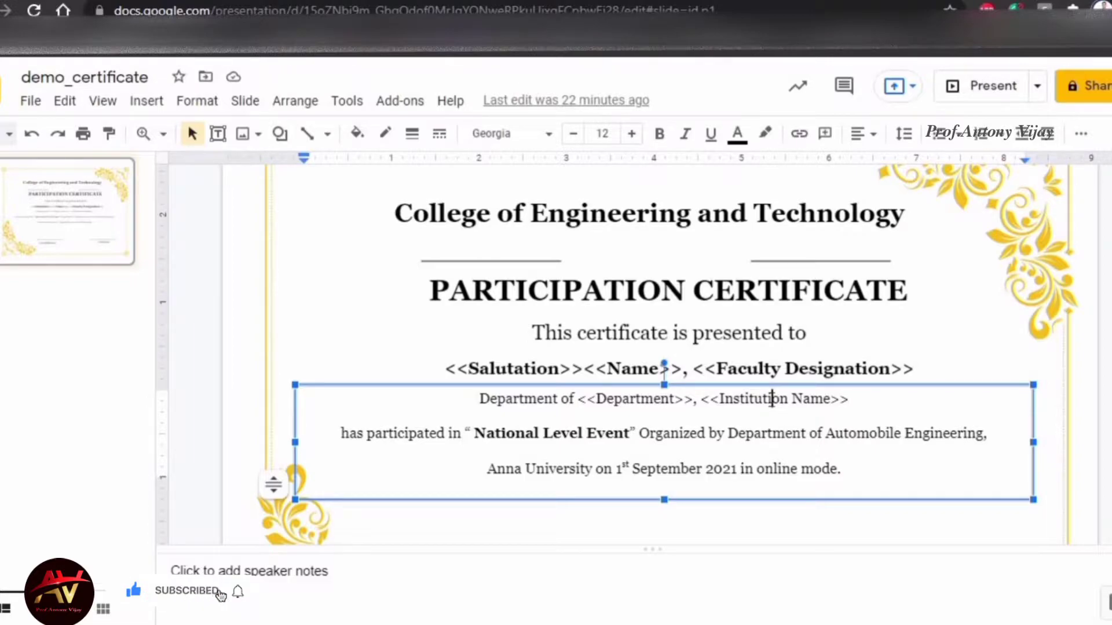
click(447, 371)
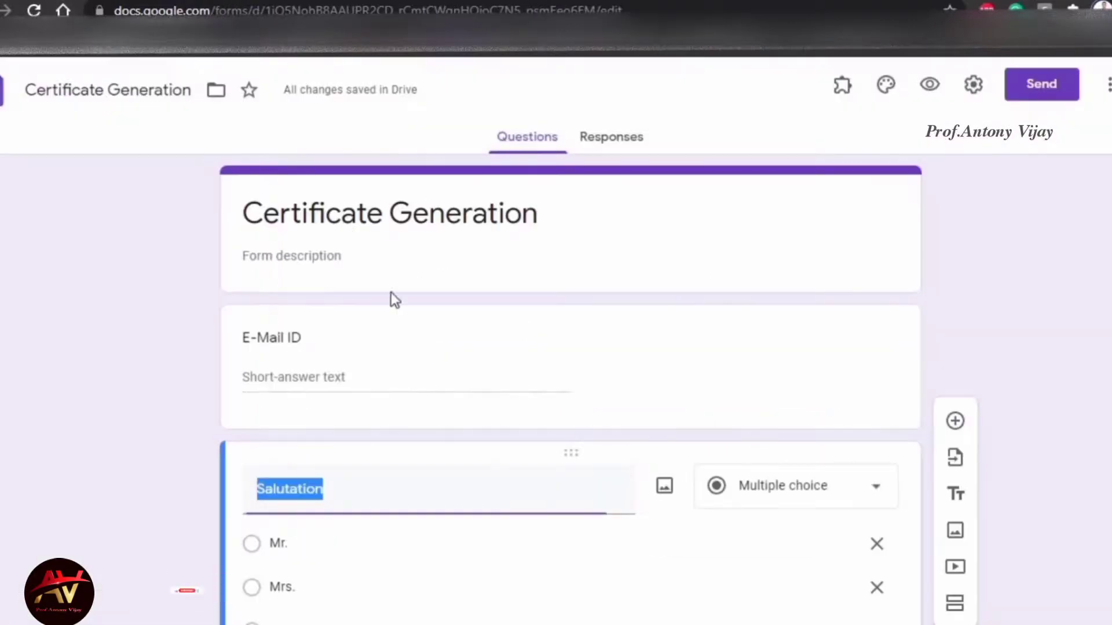
click(342, 480)
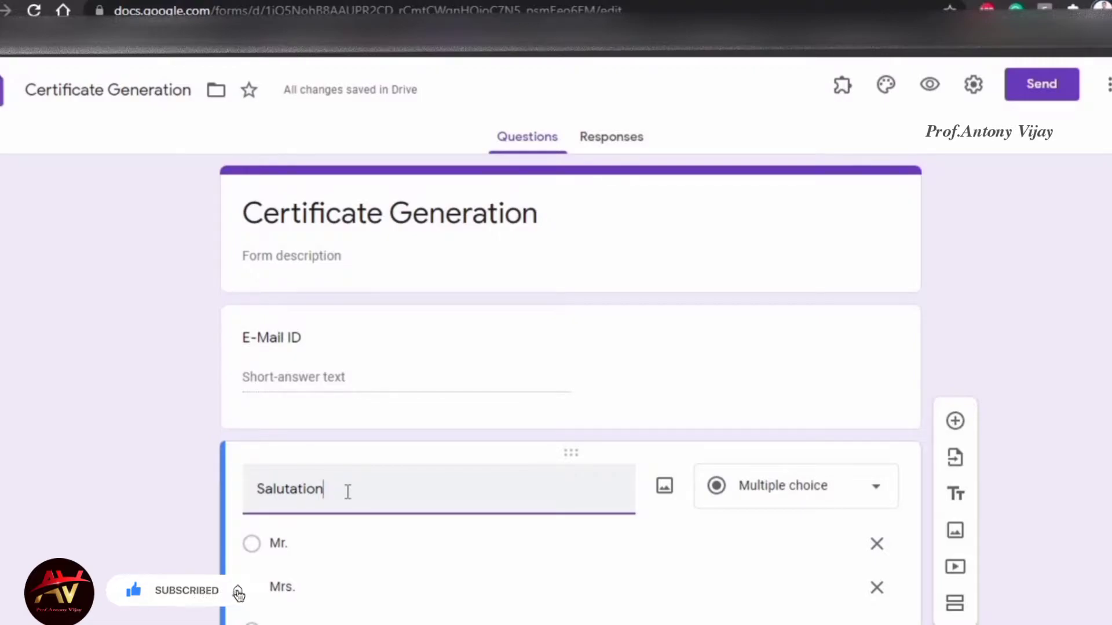
double_click(336, 491)
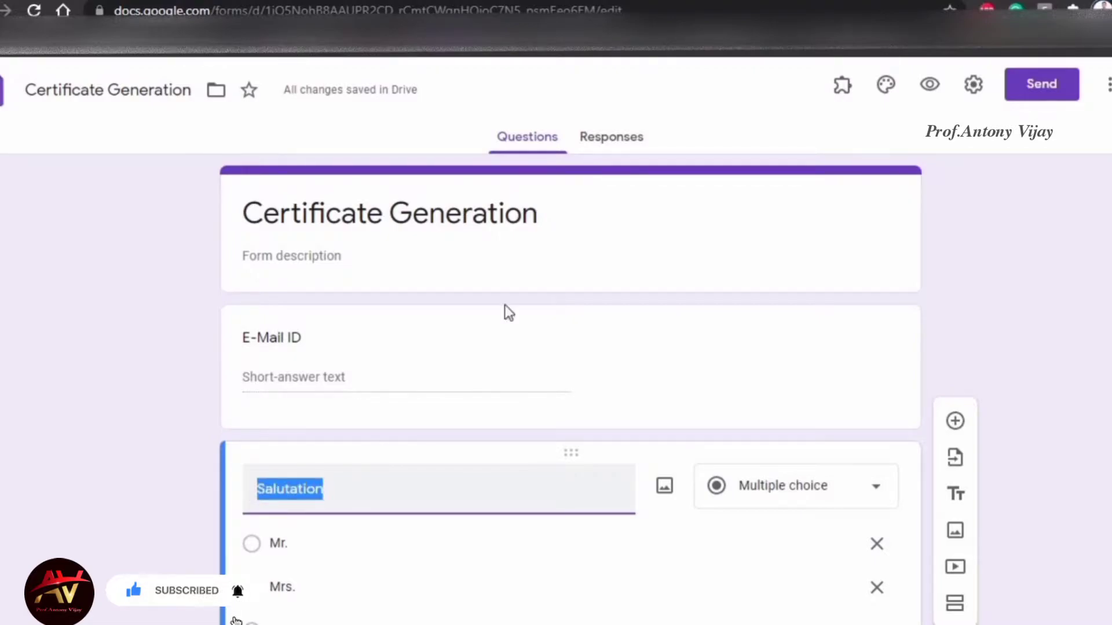
click(472, 2)
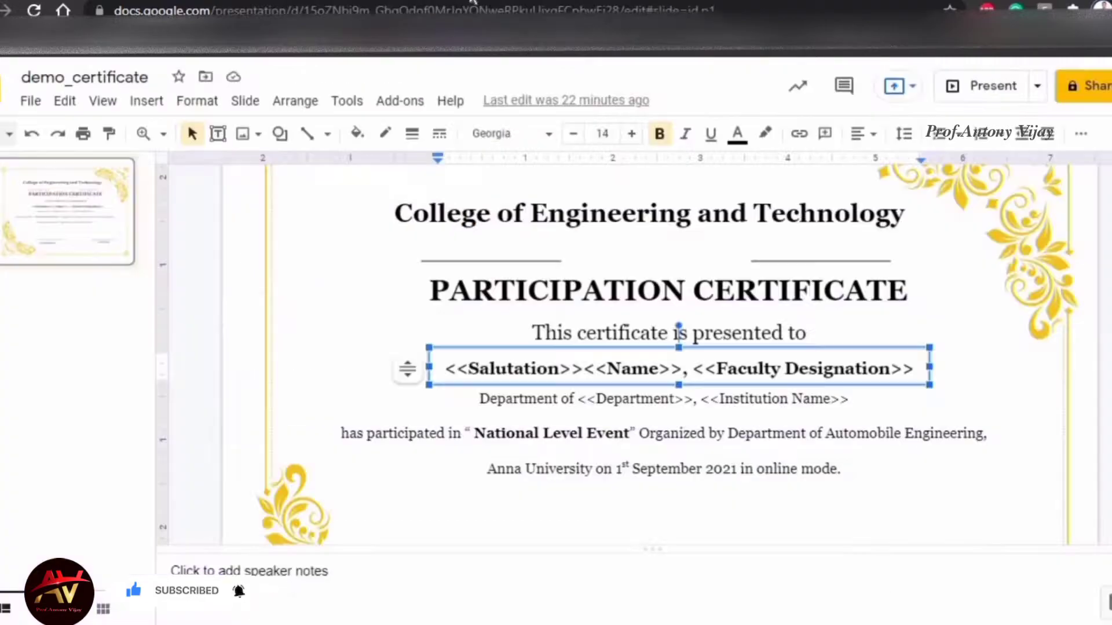
click(468, 365)
drag(492, 368, 554, 368)
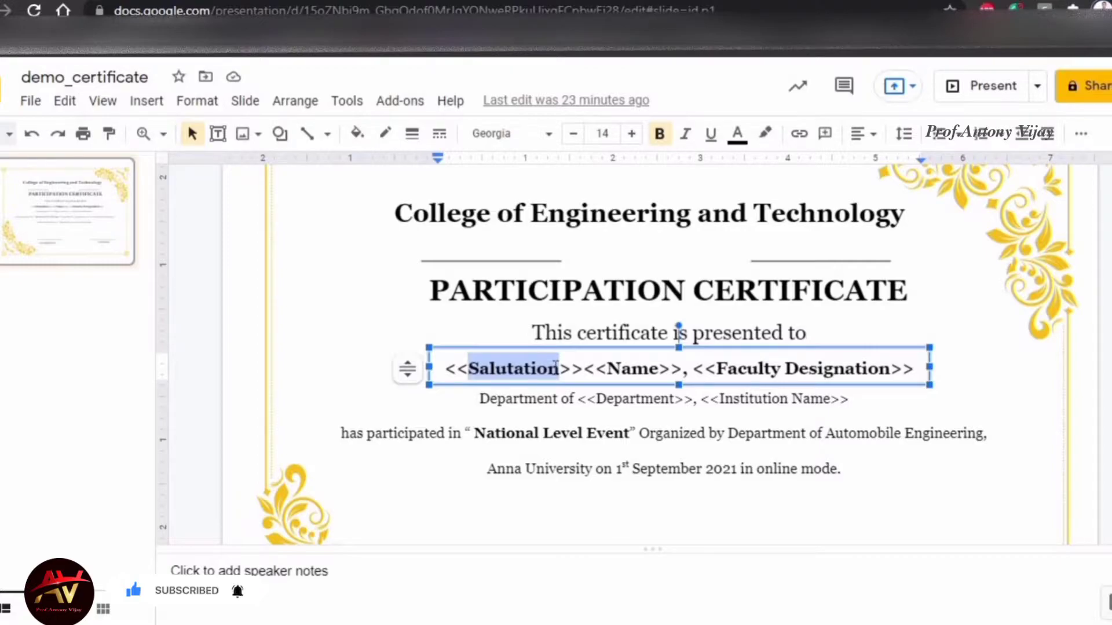
click(196, 300)
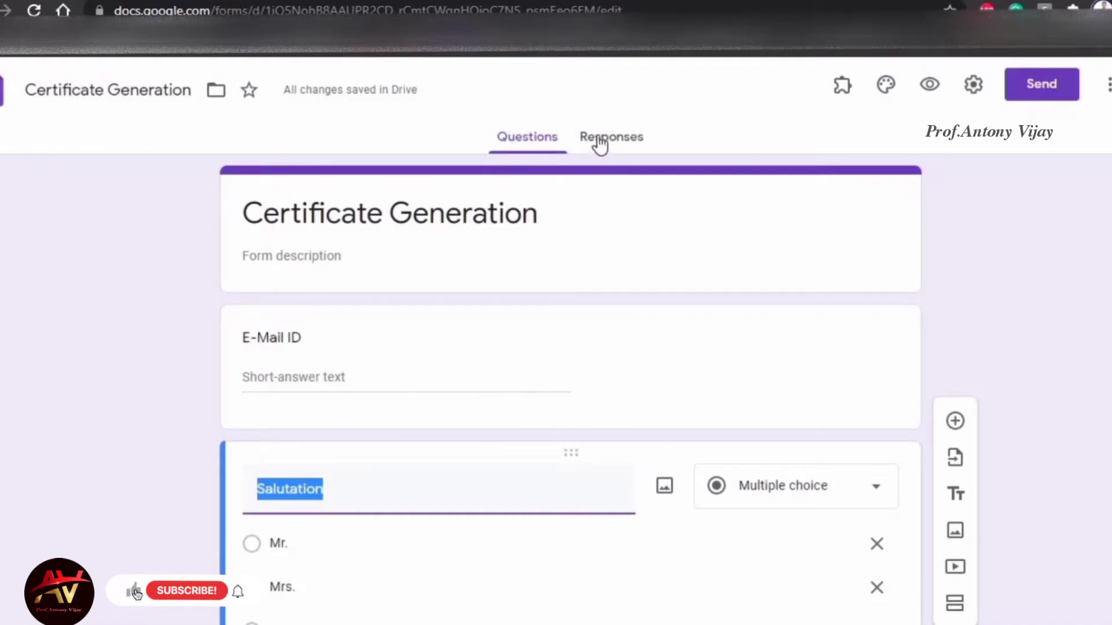
Step: Open the form's responses in the linked Certificate Generation (Responses) spreadsheet
click(602, 142)
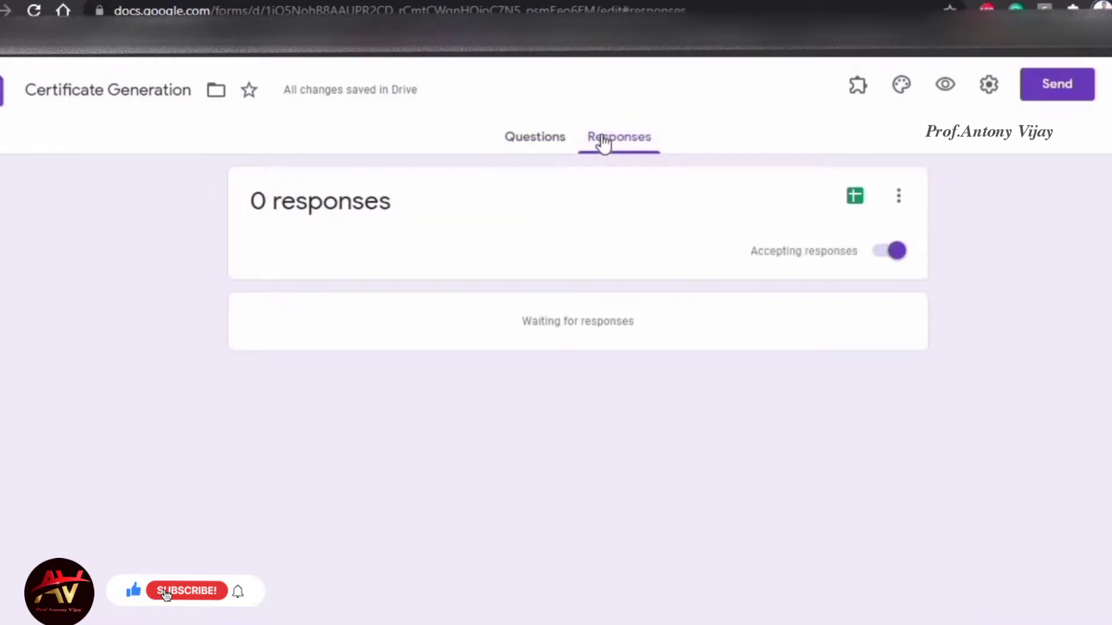
click(854, 197)
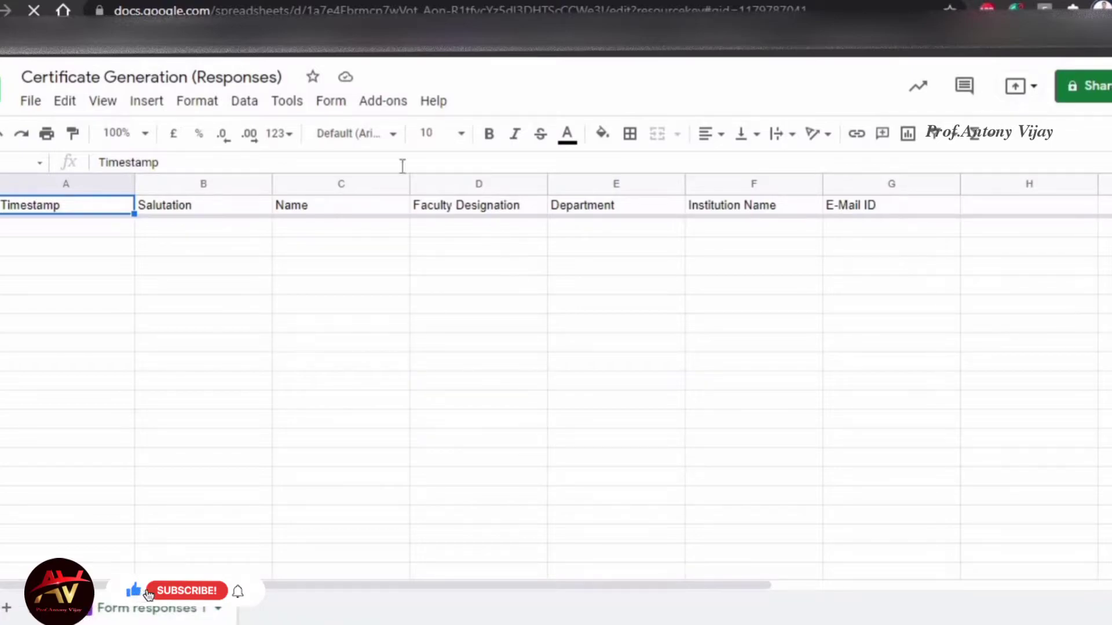
click(383, 108)
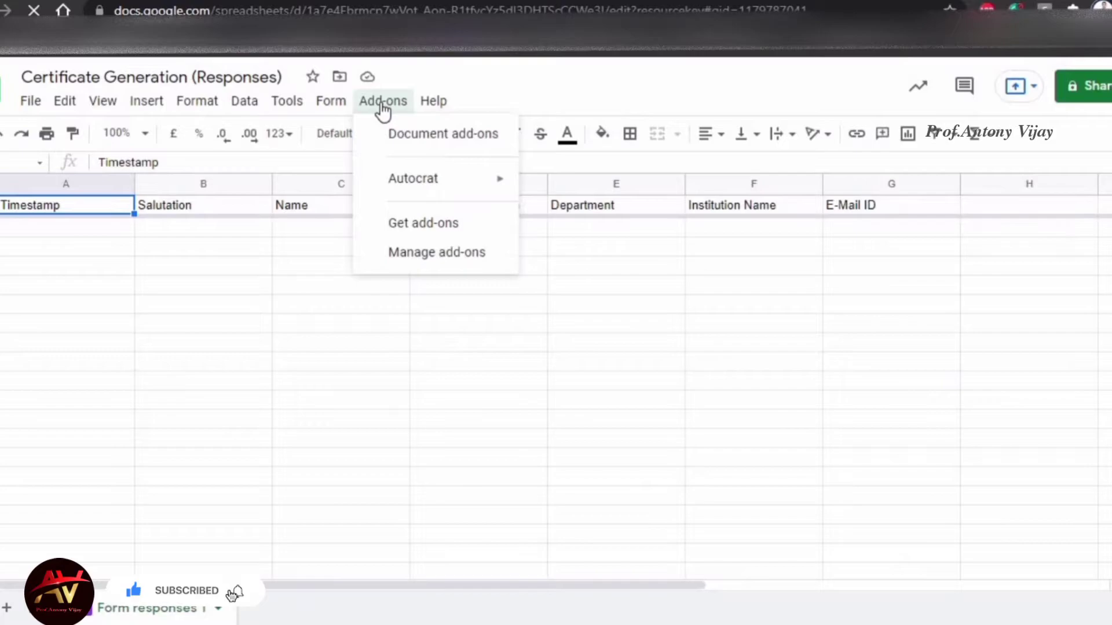
mouse_move(413, 186)
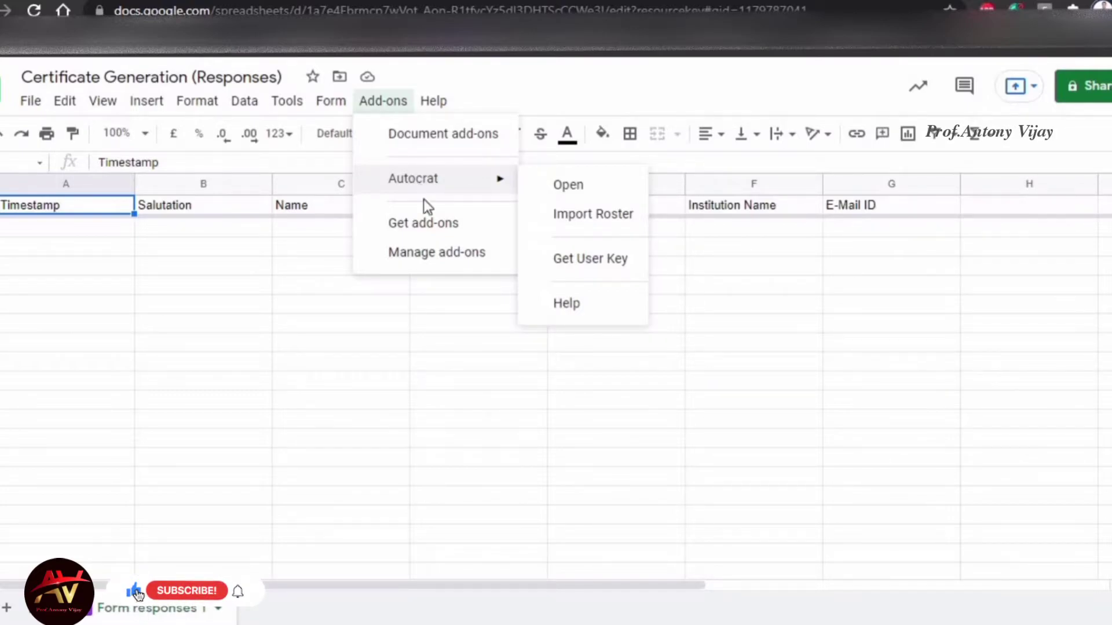
click(437, 224)
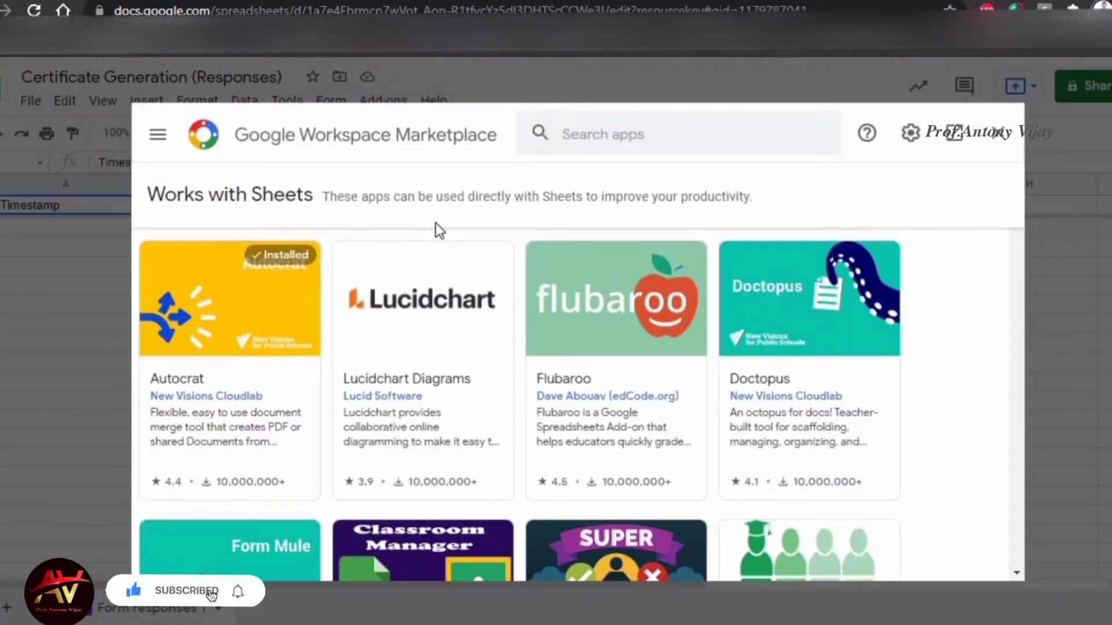
click(585, 134)
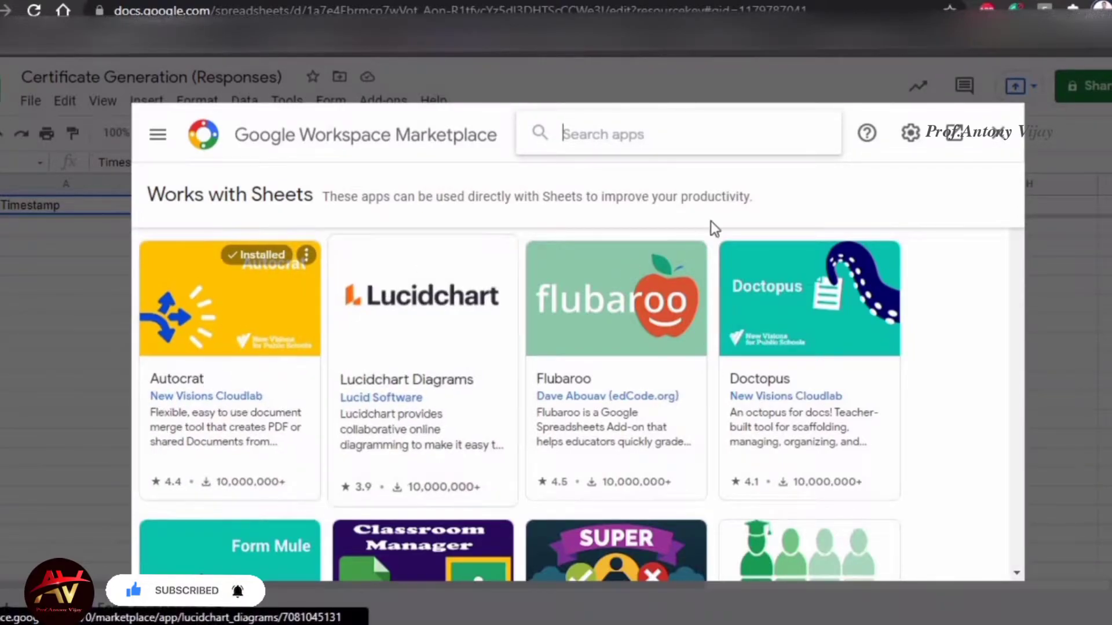
click(997, 134)
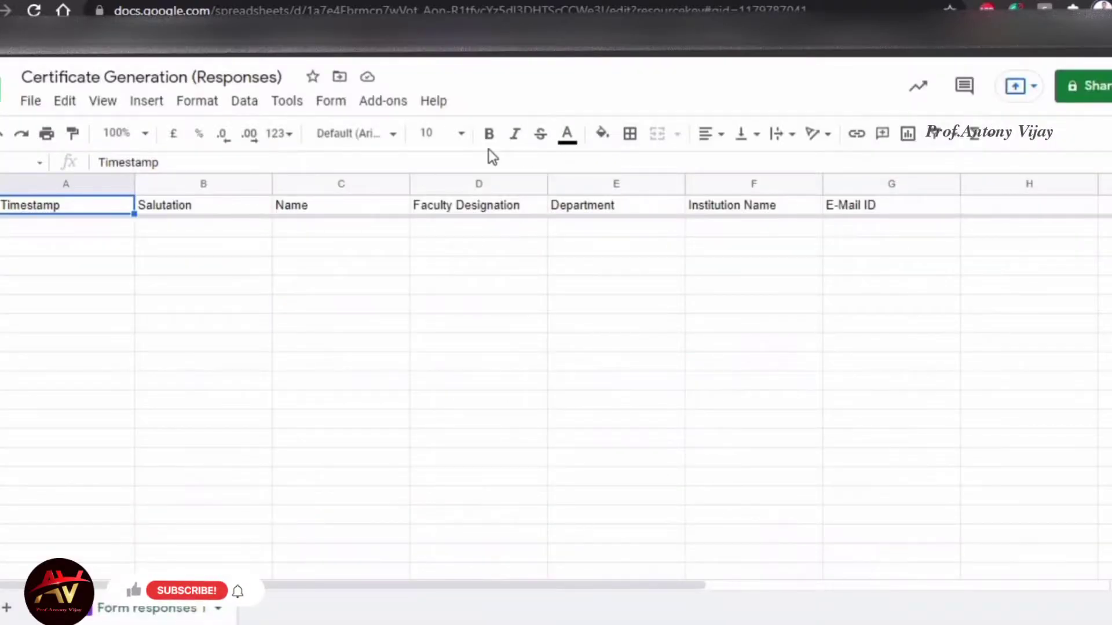
click(373, 101)
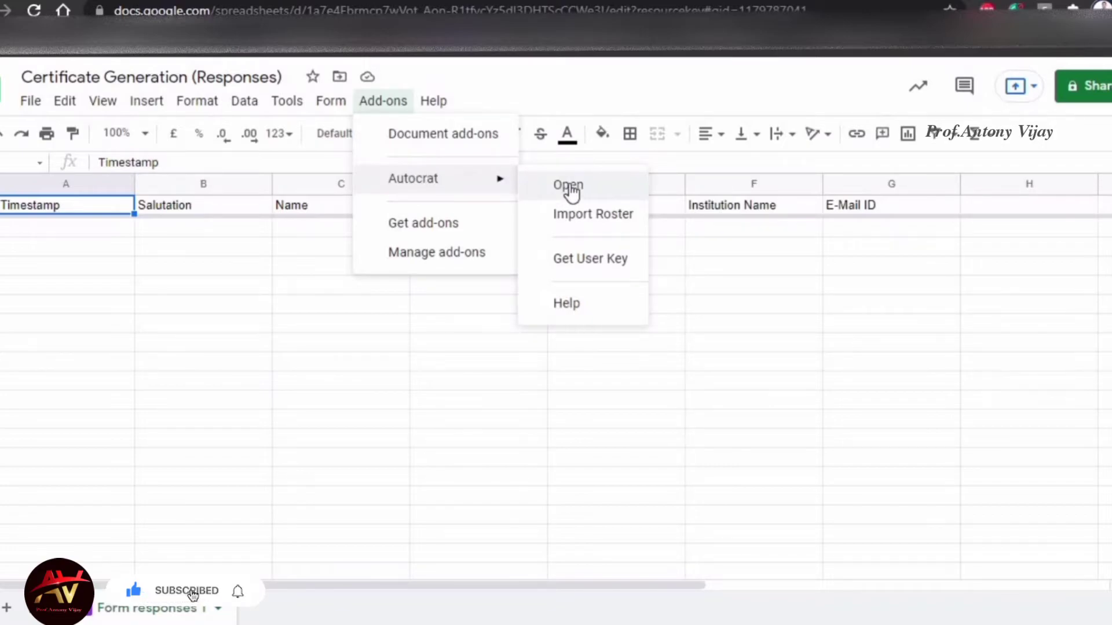
click(539, 423)
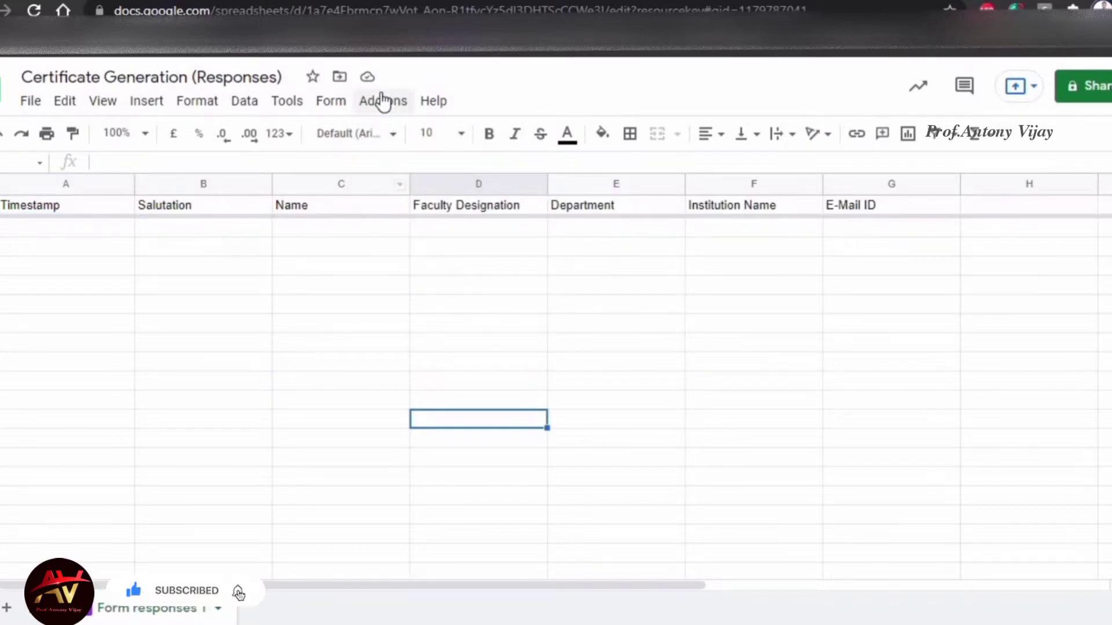
Step: Launch the Autocrat add-on and start a new merge job
click(382, 102)
mouse_move(425, 179)
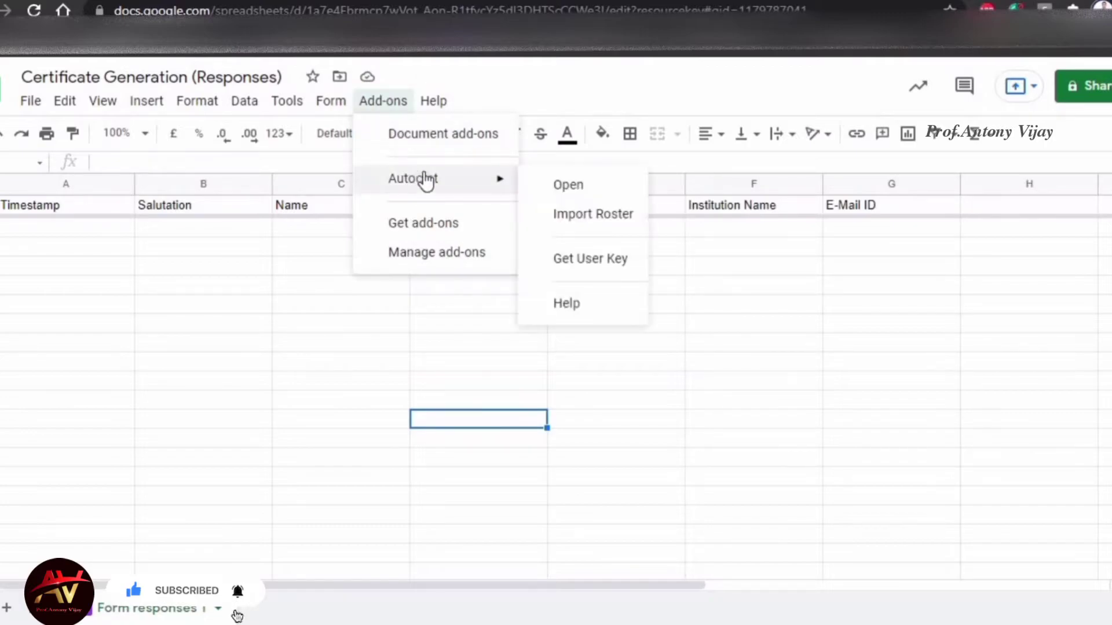
click(566, 186)
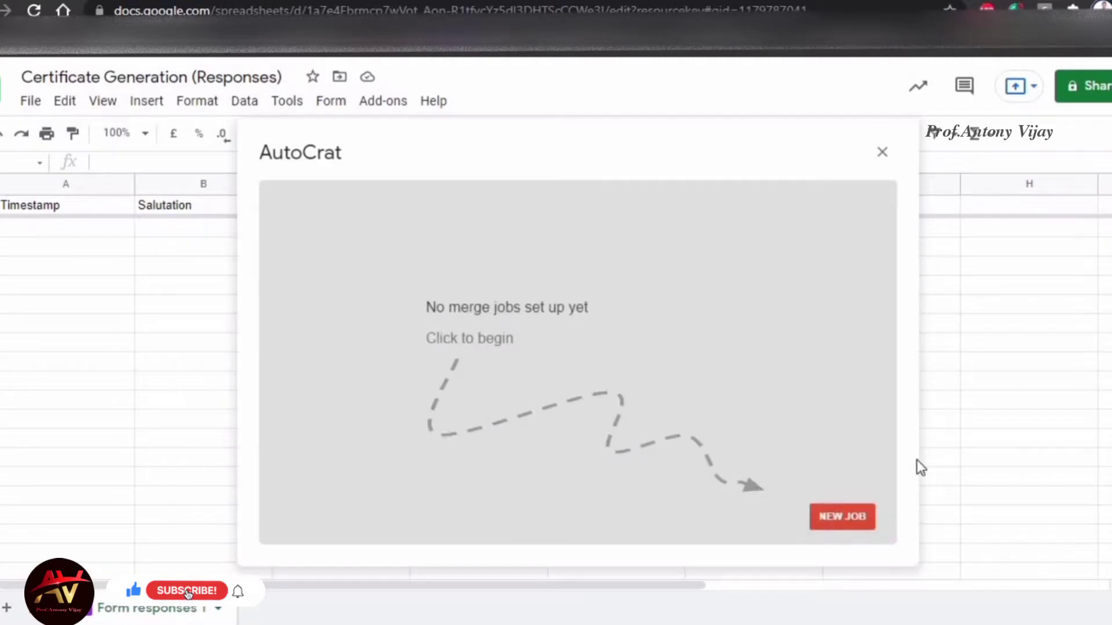
click(836, 519)
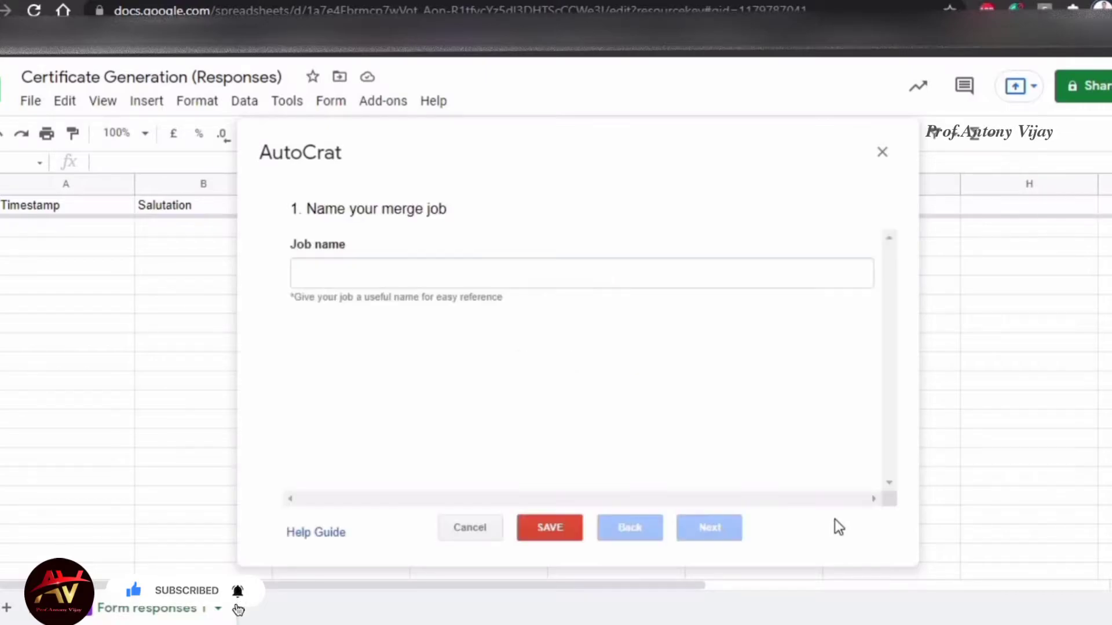
Step: Name the merge job Demo and continue to the template step
click(357, 280)
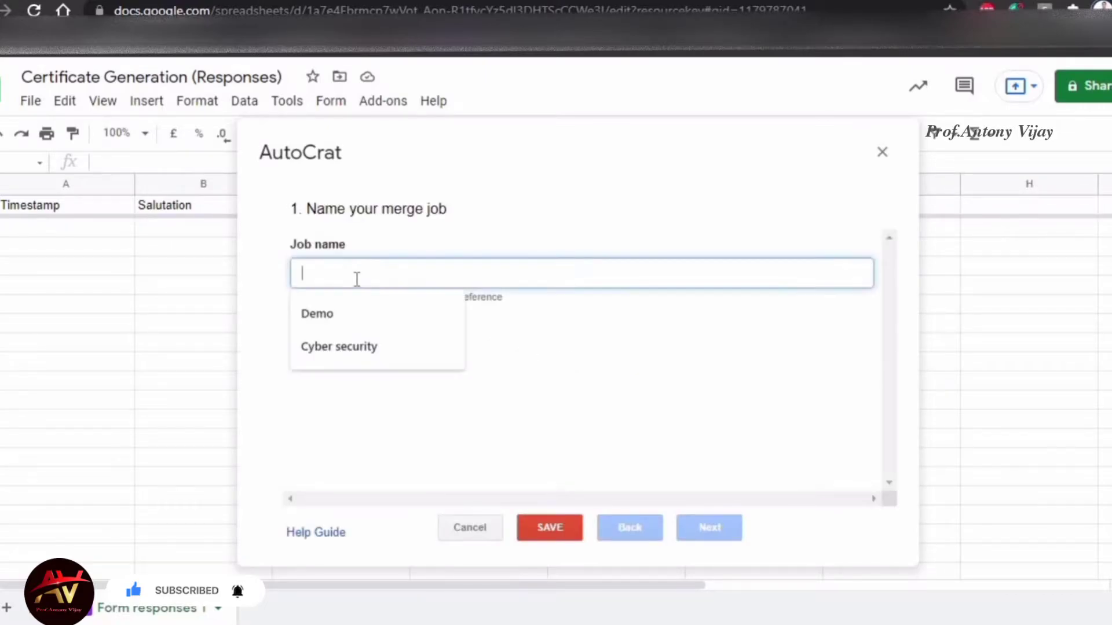
click(352, 311)
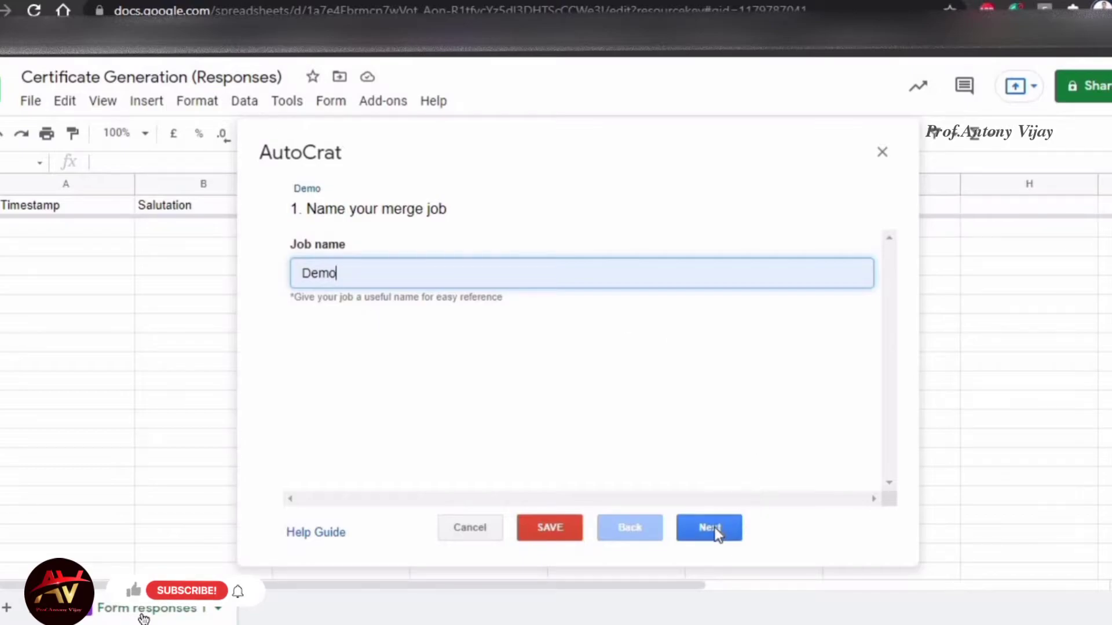
click(710, 527)
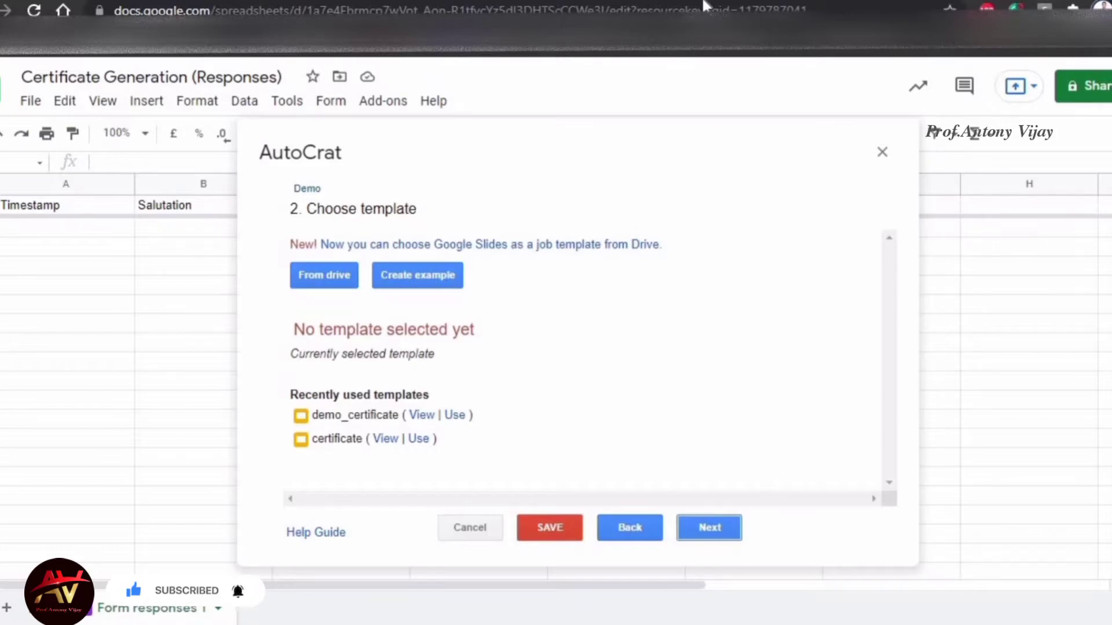
Step: Choose demo_certificate from Drive as the job's template and continue to data mapping
click(331, 273)
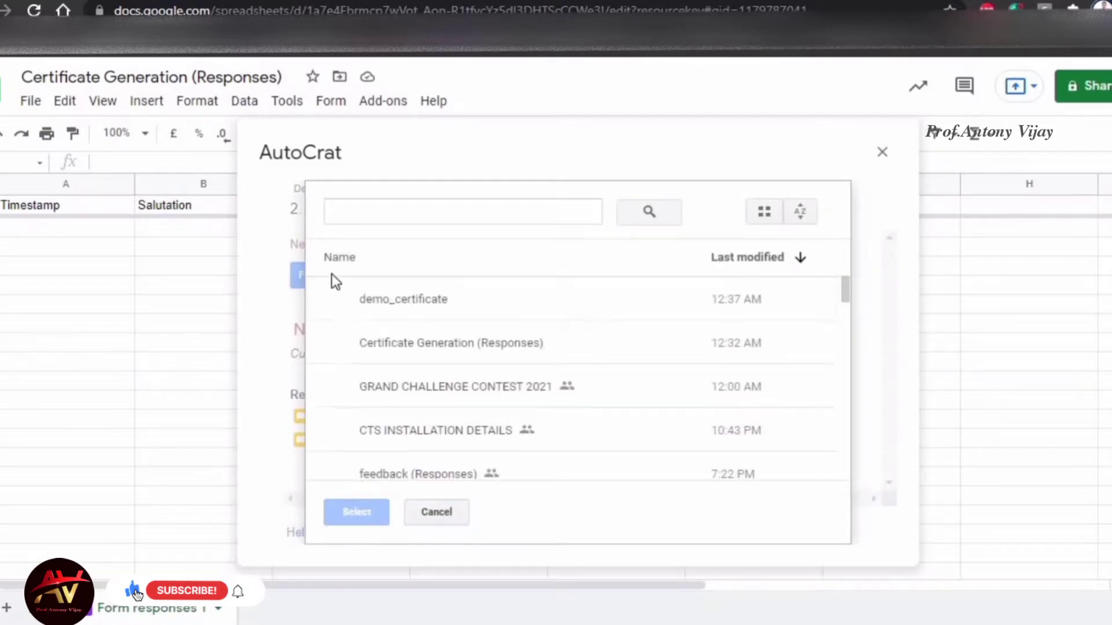
click(391, 299)
click(362, 510)
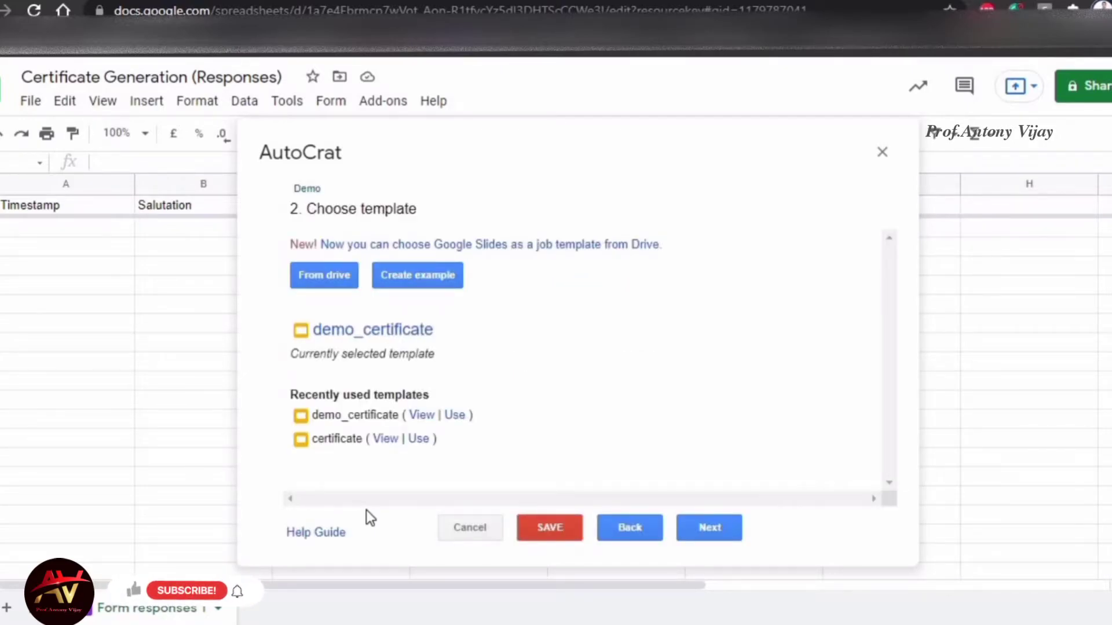
click(717, 528)
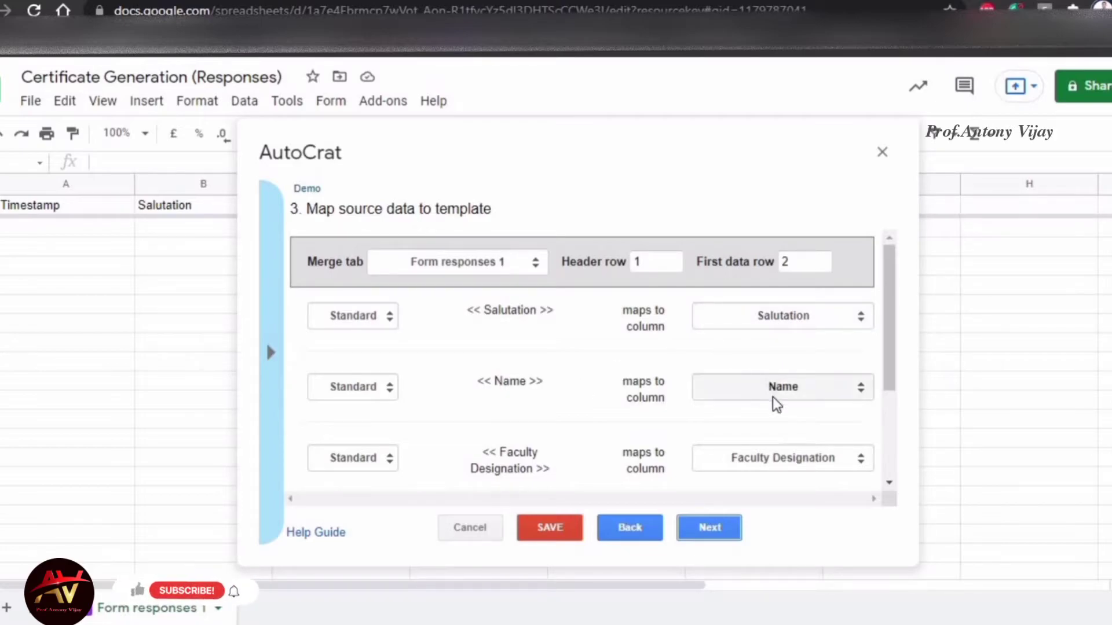
Step: Review the Salutation, Name, Faculty Designation and Department tag mappings and continue to file settings
scroll(774, 411, down, 1)
scroll(771, 413, down, 3)
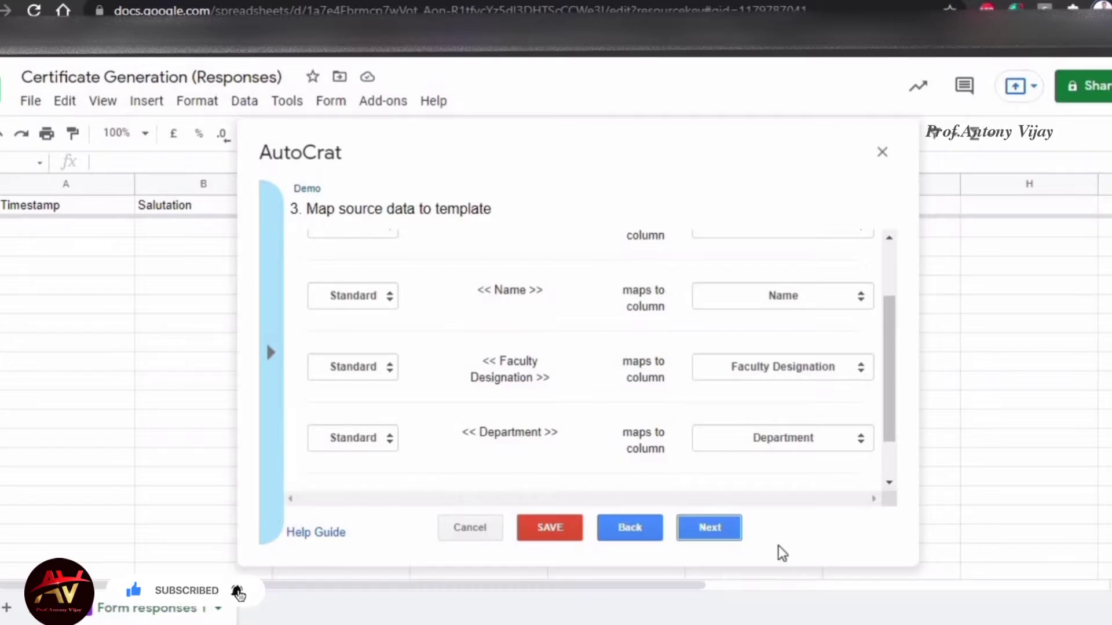
click(716, 530)
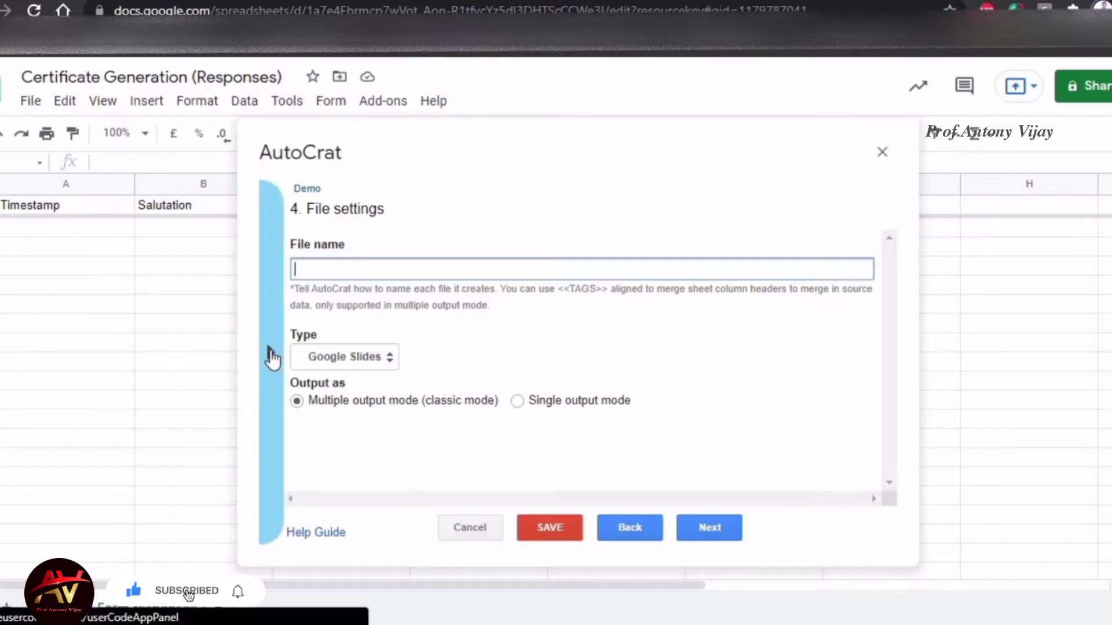
Step: Set the output file name to the <<Name>> merge tag
click(270, 352)
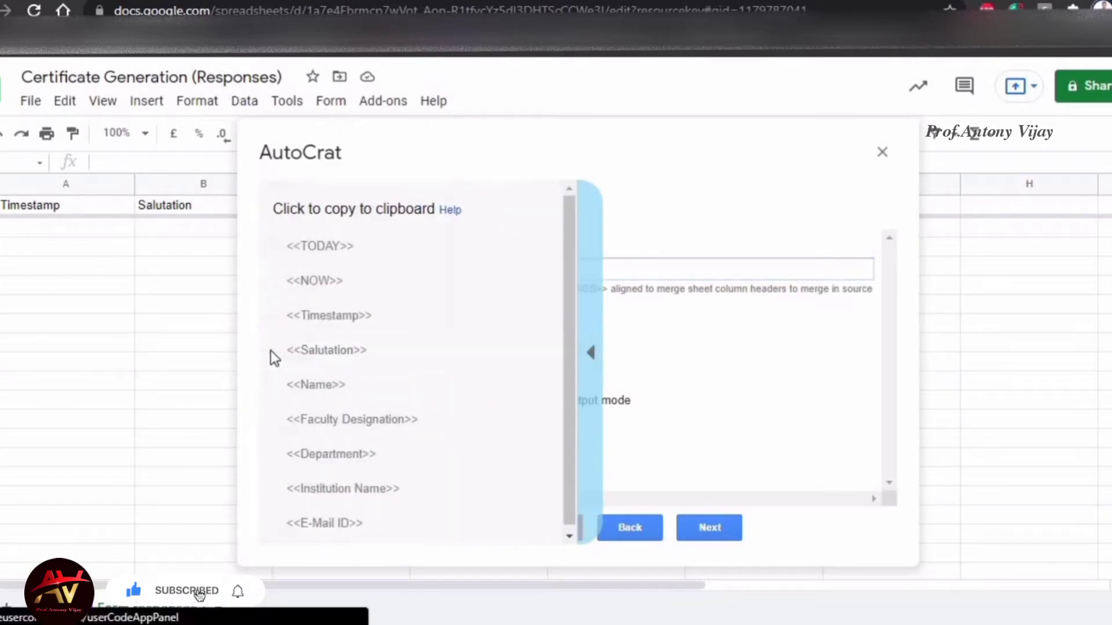
click(335, 387)
click(376, 270)
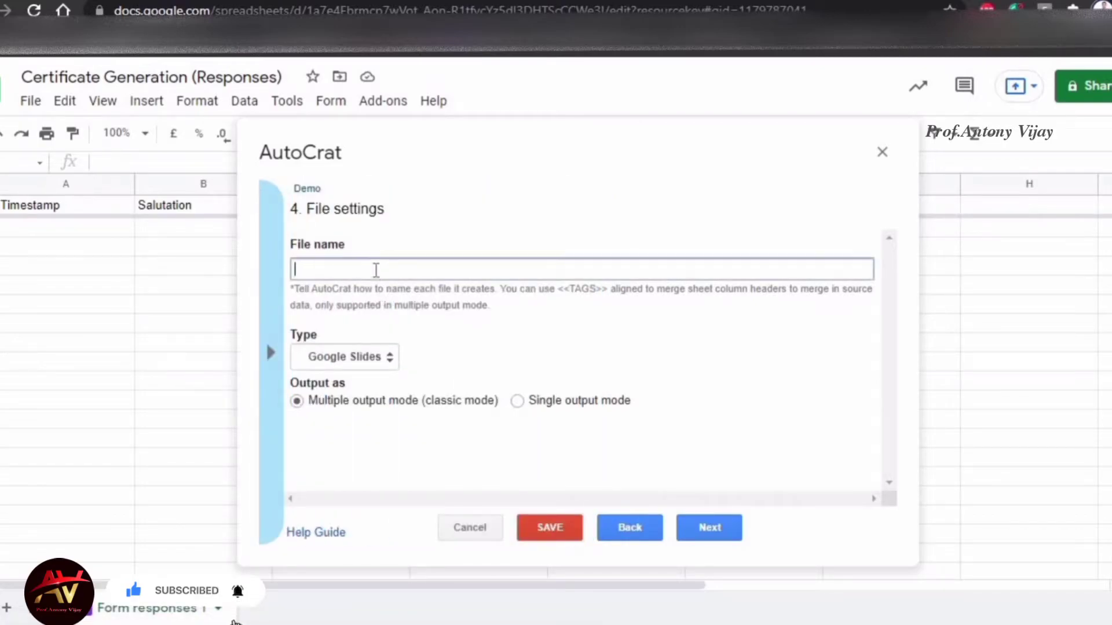
text(<<Name>>)
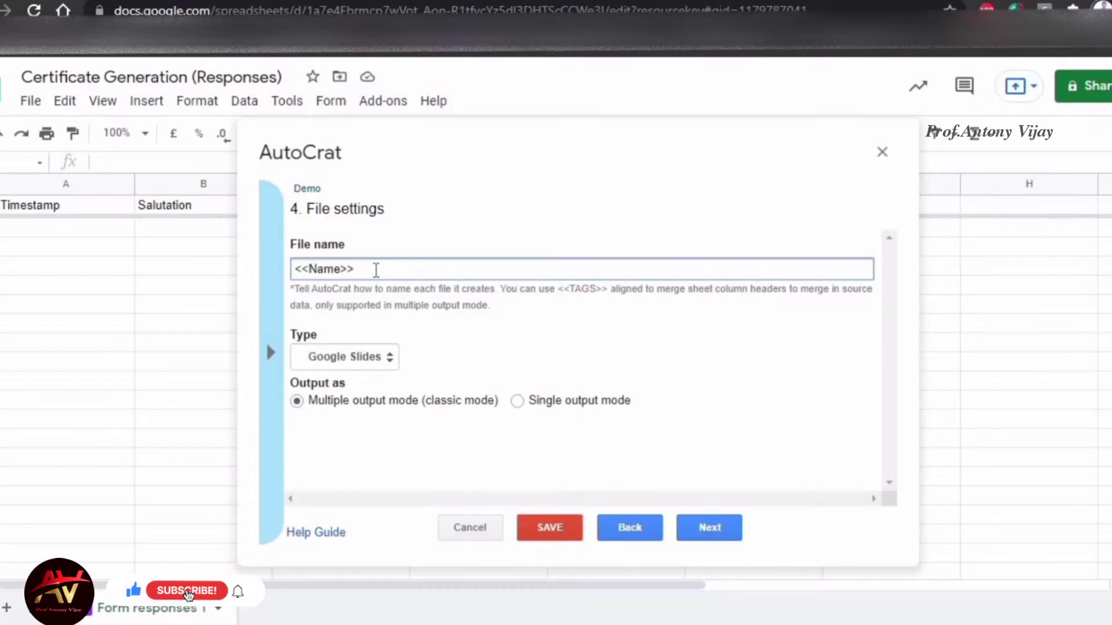
Step: Set the output file type to PDF and continue to destination folders
click(363, 358)
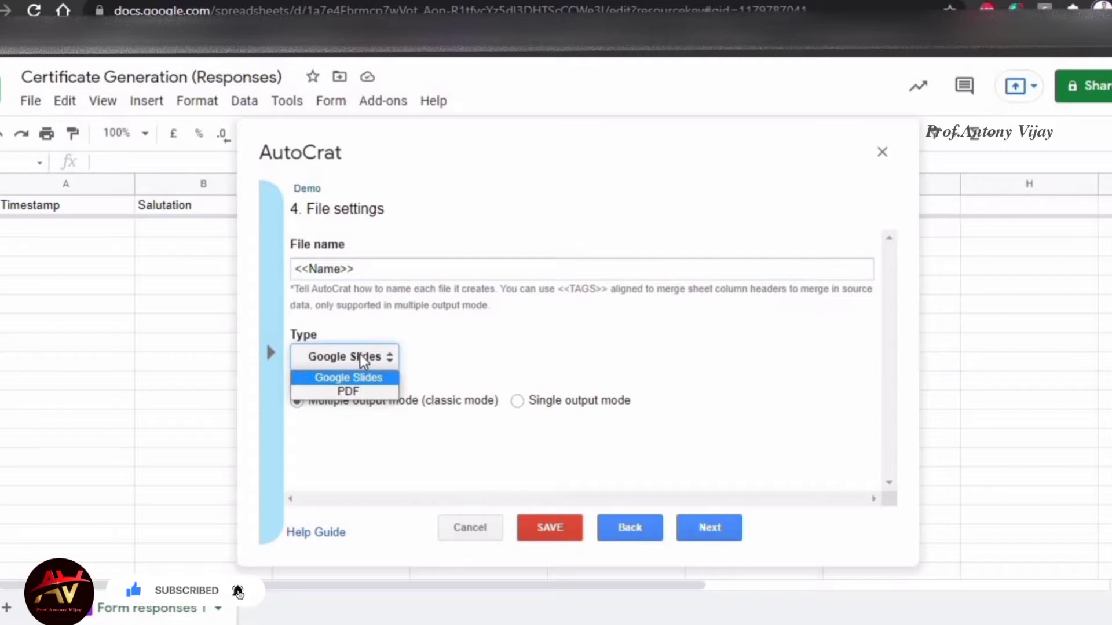
click(363, 389)
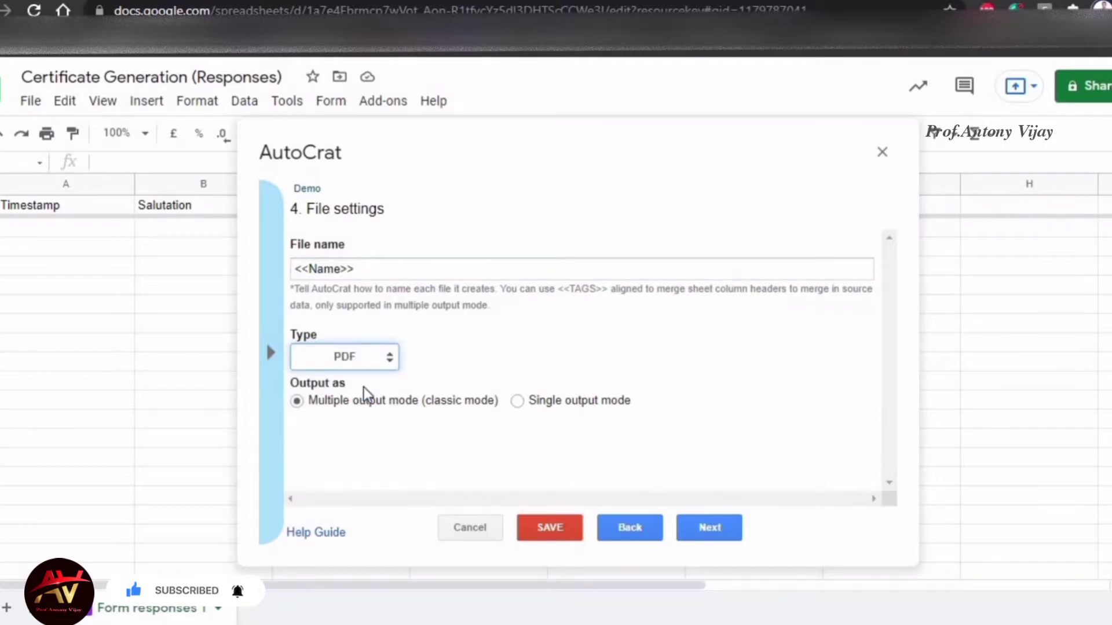
click(726, 534)
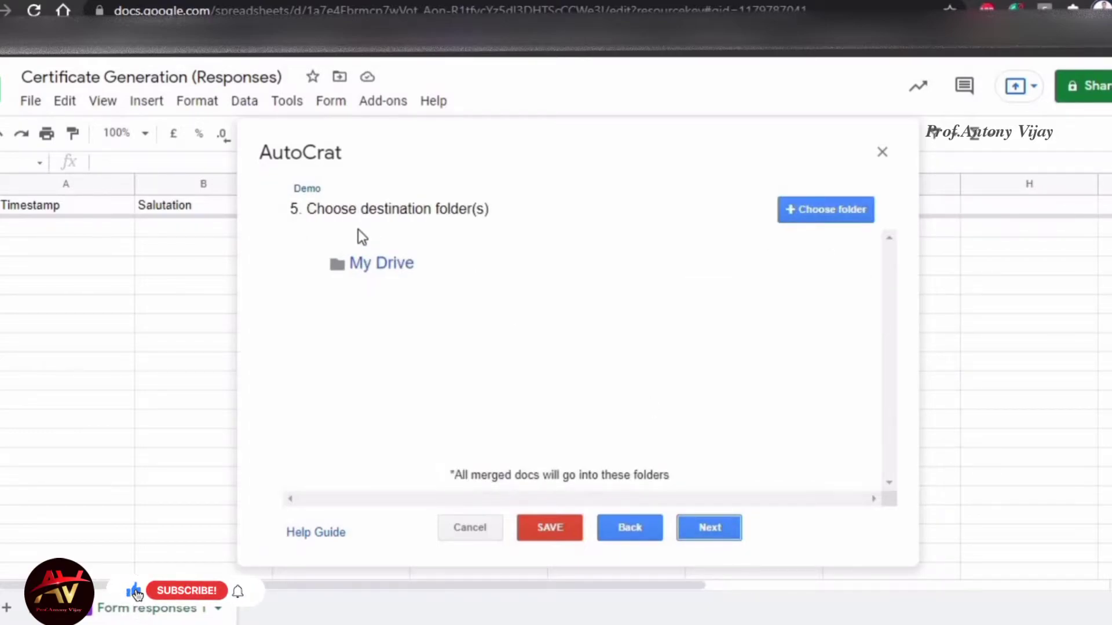
Step: Skip the destination, dynamic folder and merge condition steps to reach Share docs & send emails
click(718, 527)
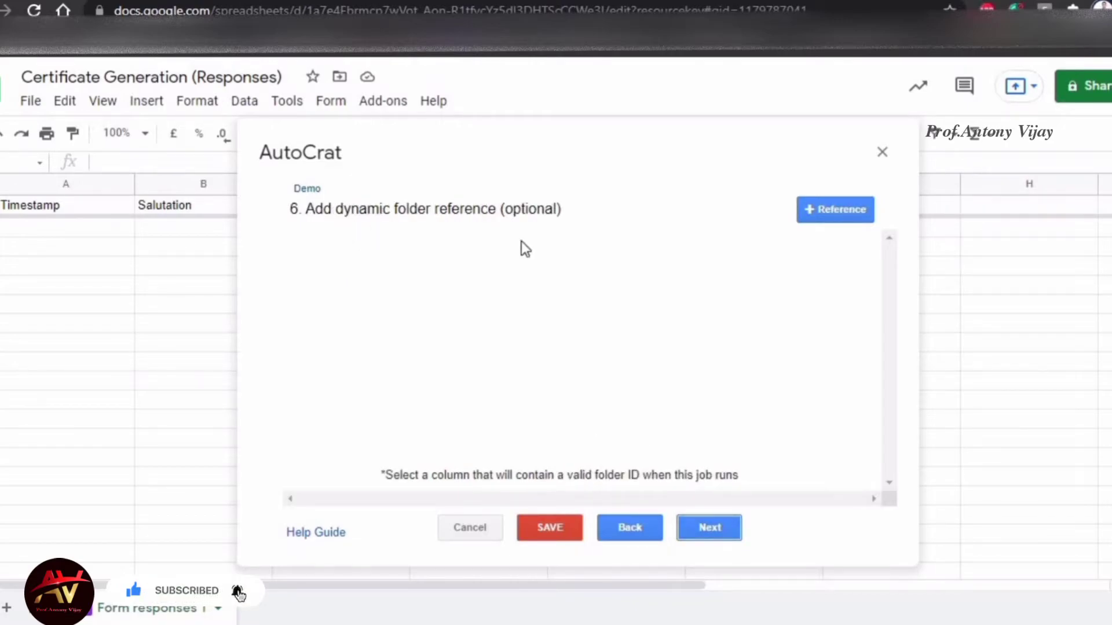
click(722, 528)
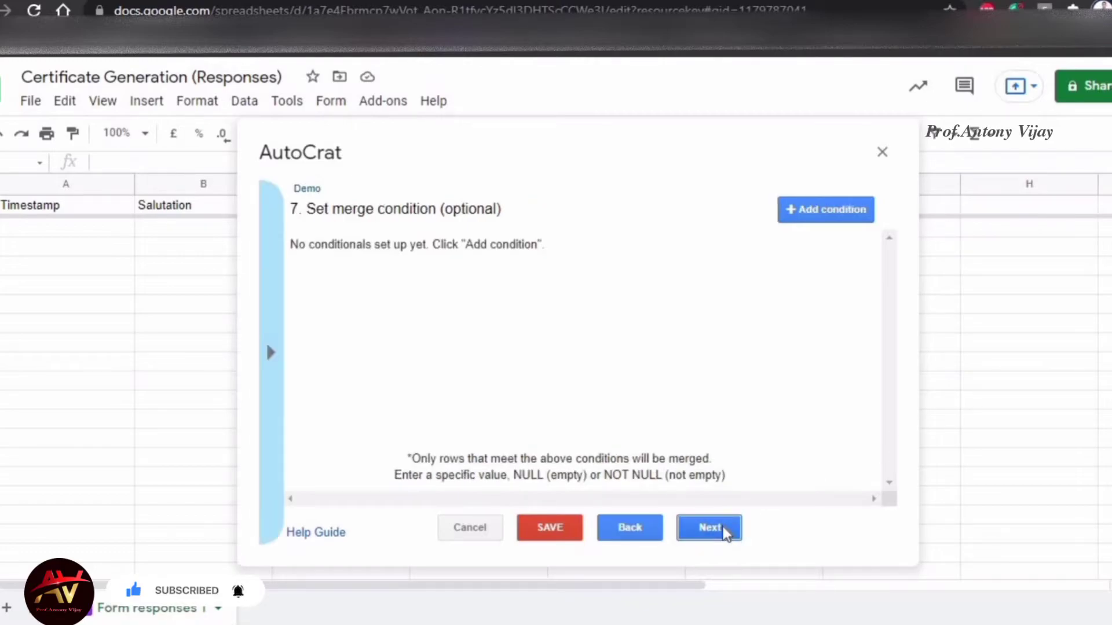
click(724, 530)
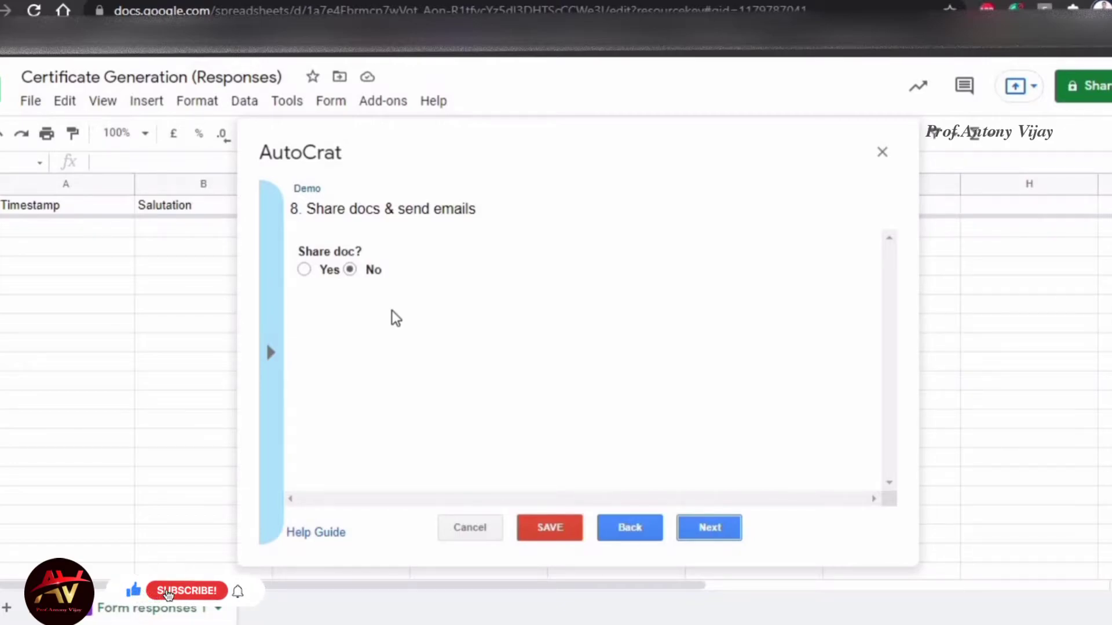
Step: Set Share doc? to Yes for the merged documents
click(305, 269)
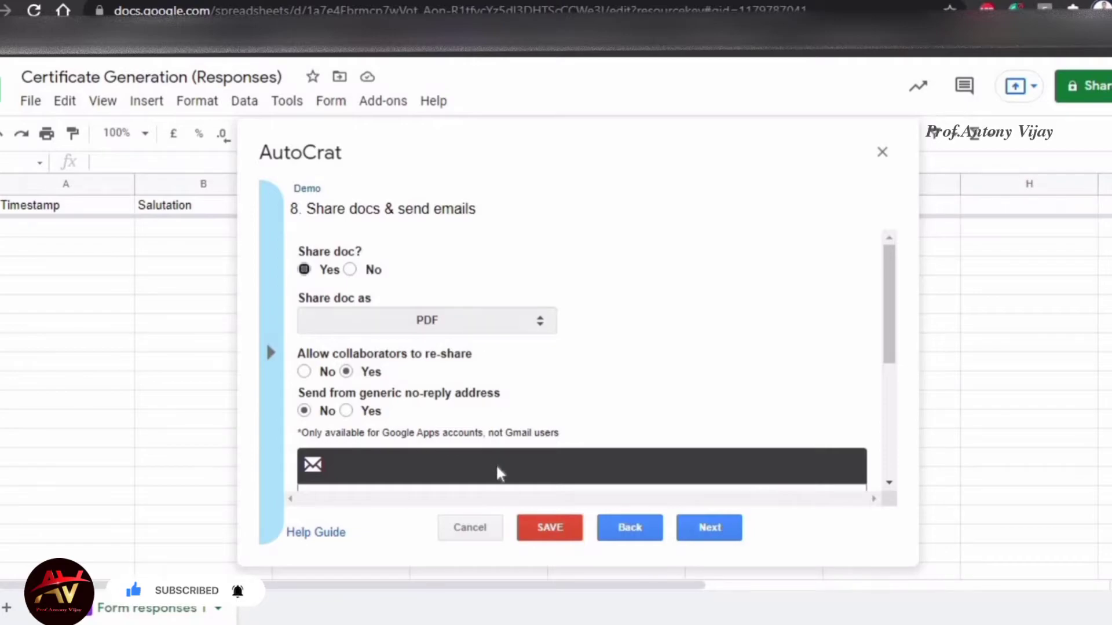
scroll(496, 465, down, 1)
scroll(496, 467, down, 1)
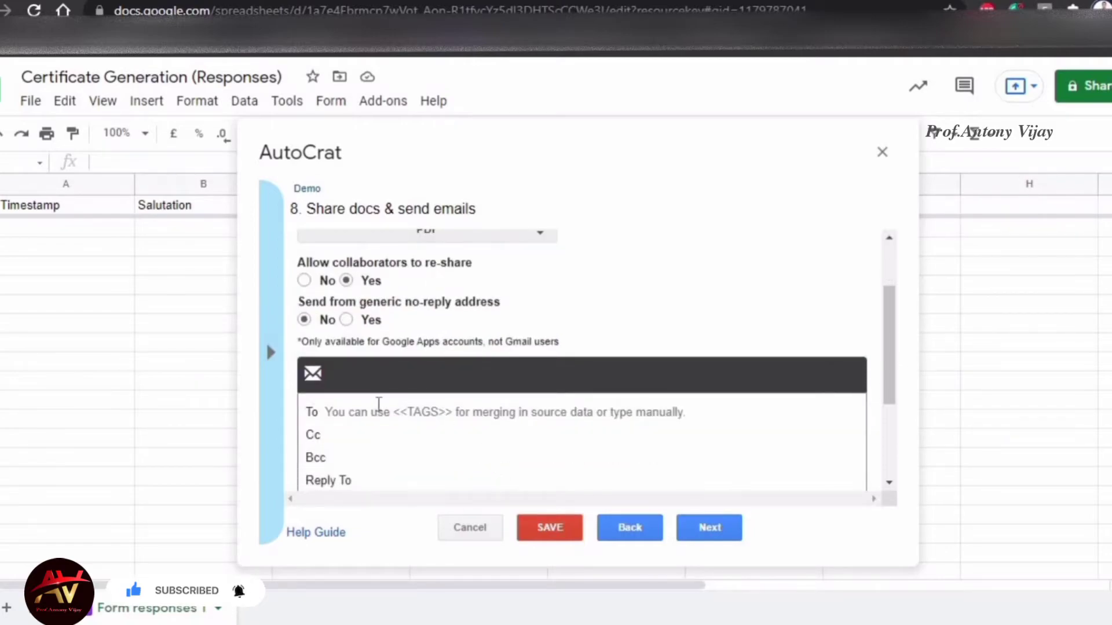
Step: Put the <<E-Mail ID>> merge tag in the email's To field
click(341, 410)
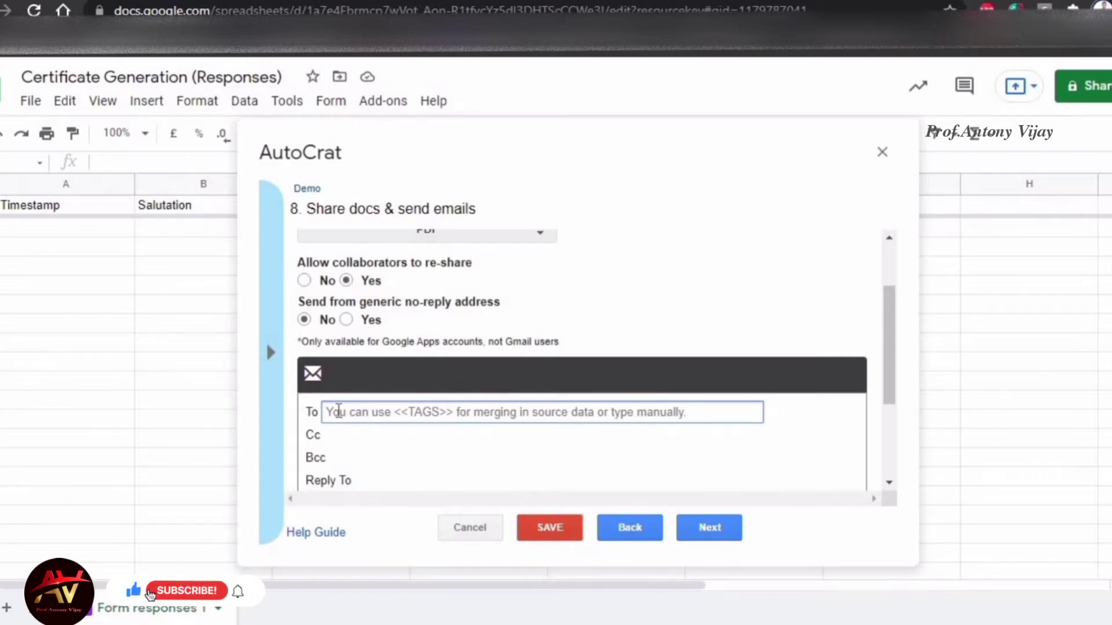
click(271, 352)
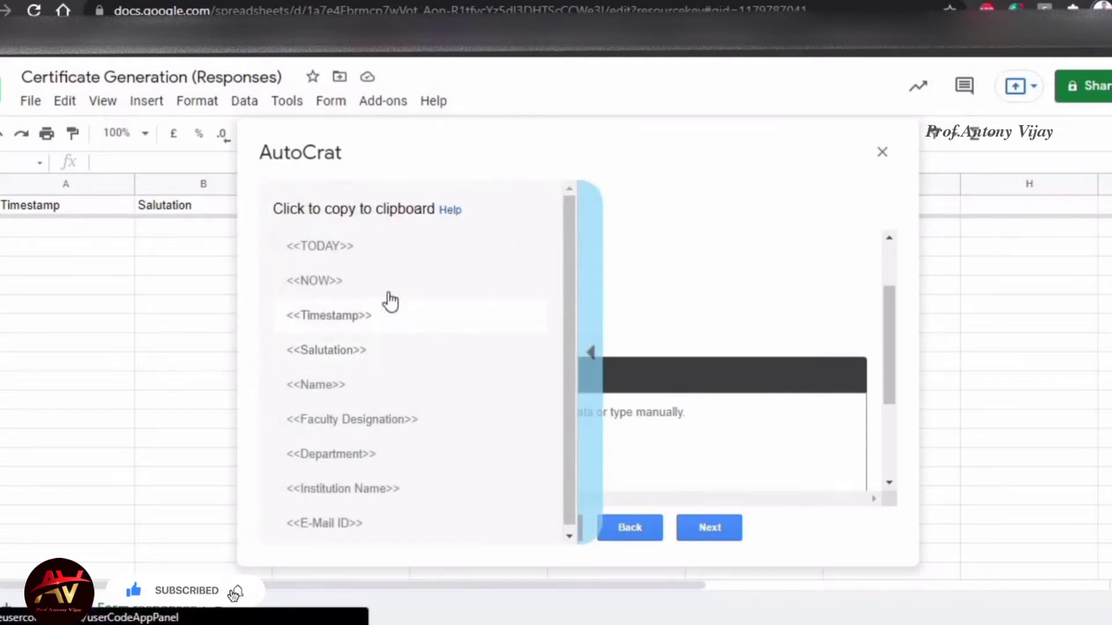
click(337, 524)
click(364, 414)
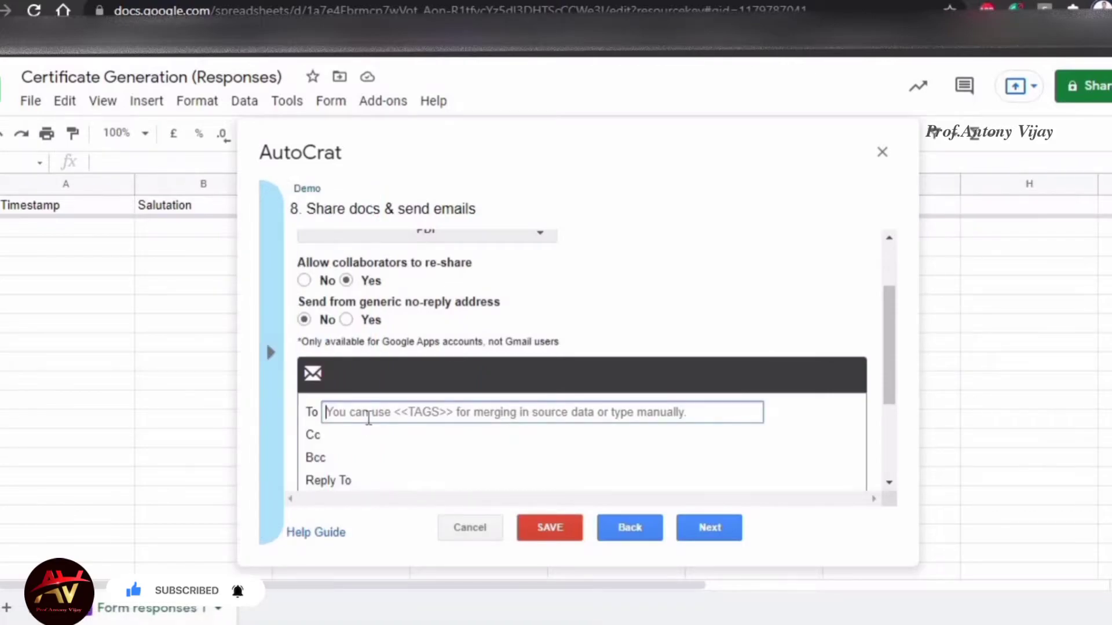
text(<<E-Mail ID>>)
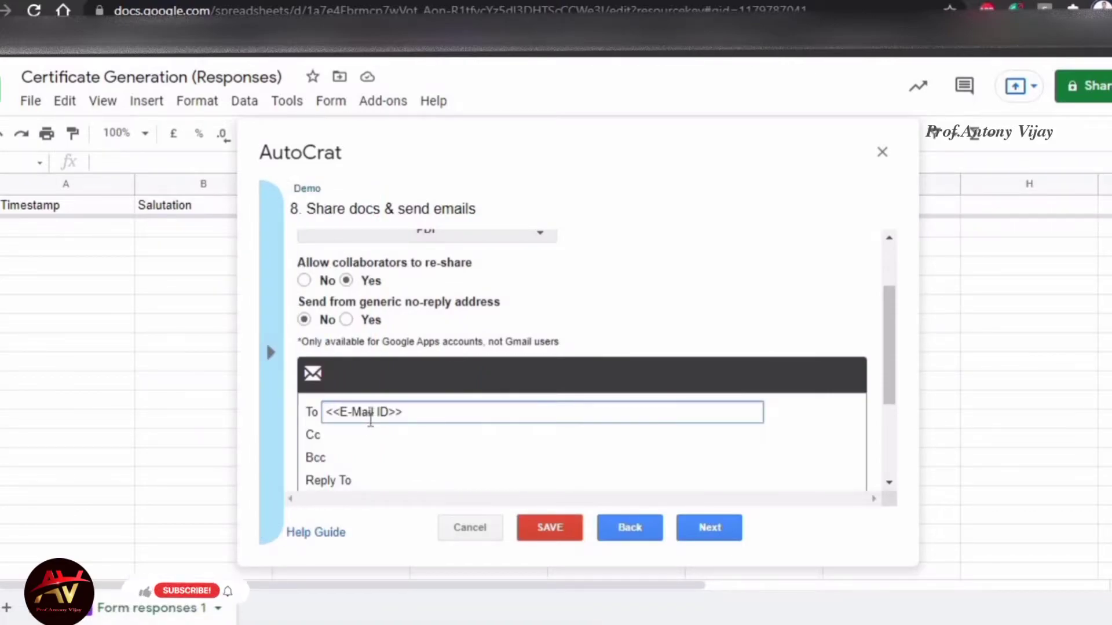
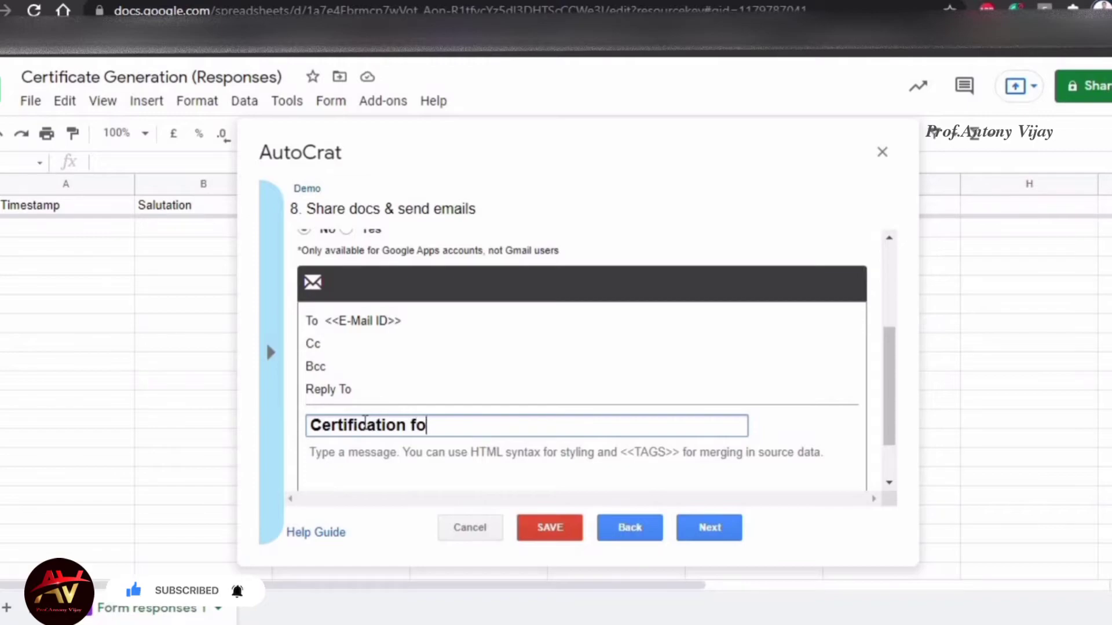
Step: Complete the email subject as 'Certification for the technical Event-reg', fixing a typo along the way
text(r the t)
key(BackSpace)
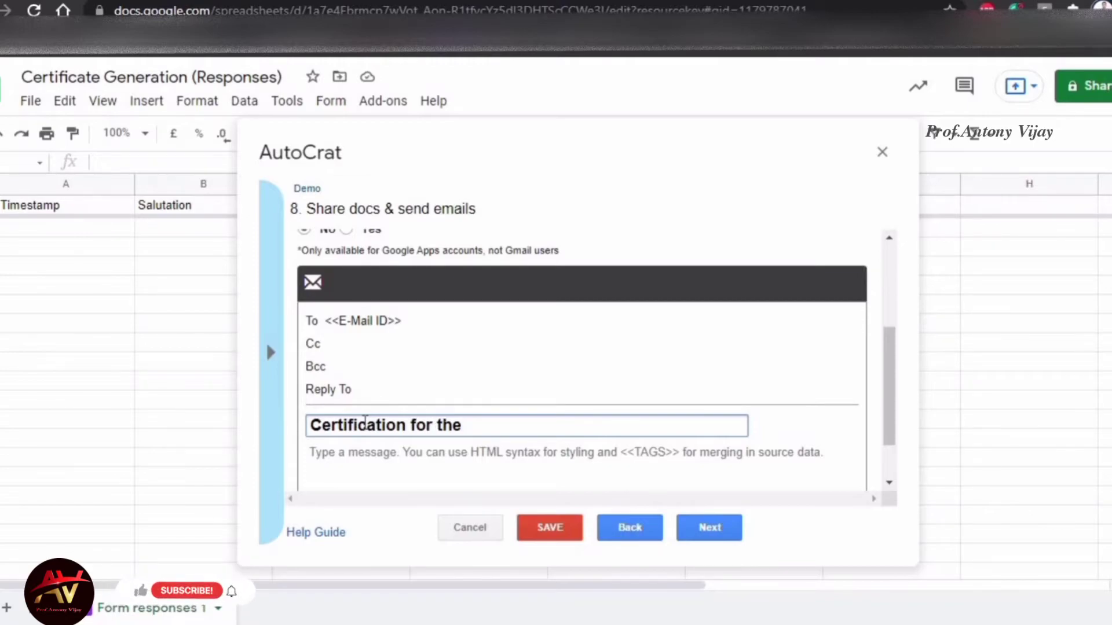
text(technic)
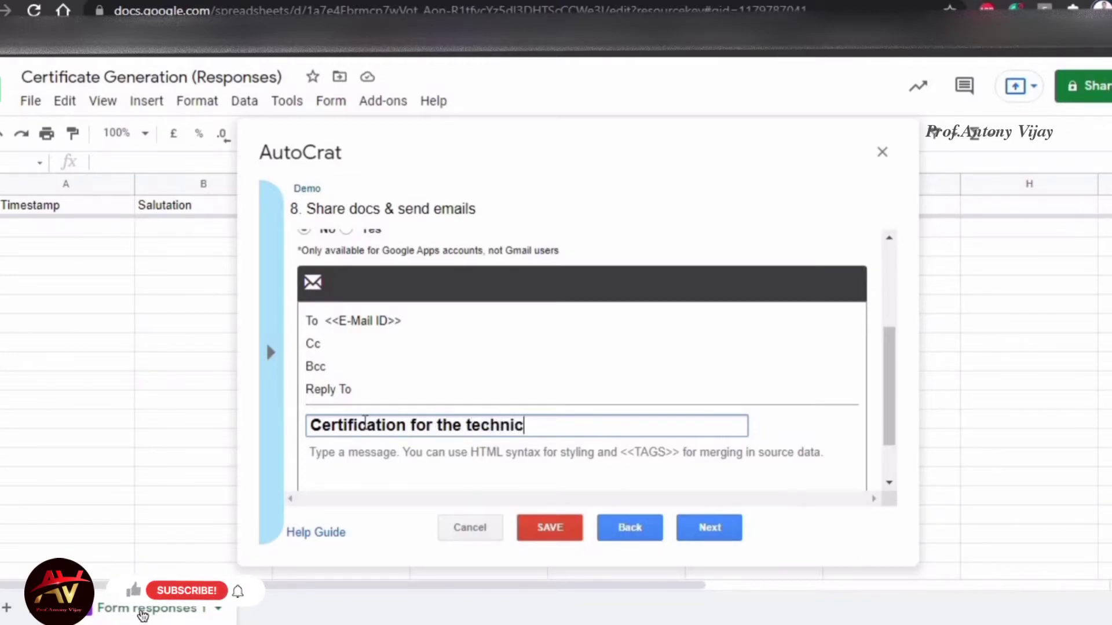
text(al Eve)
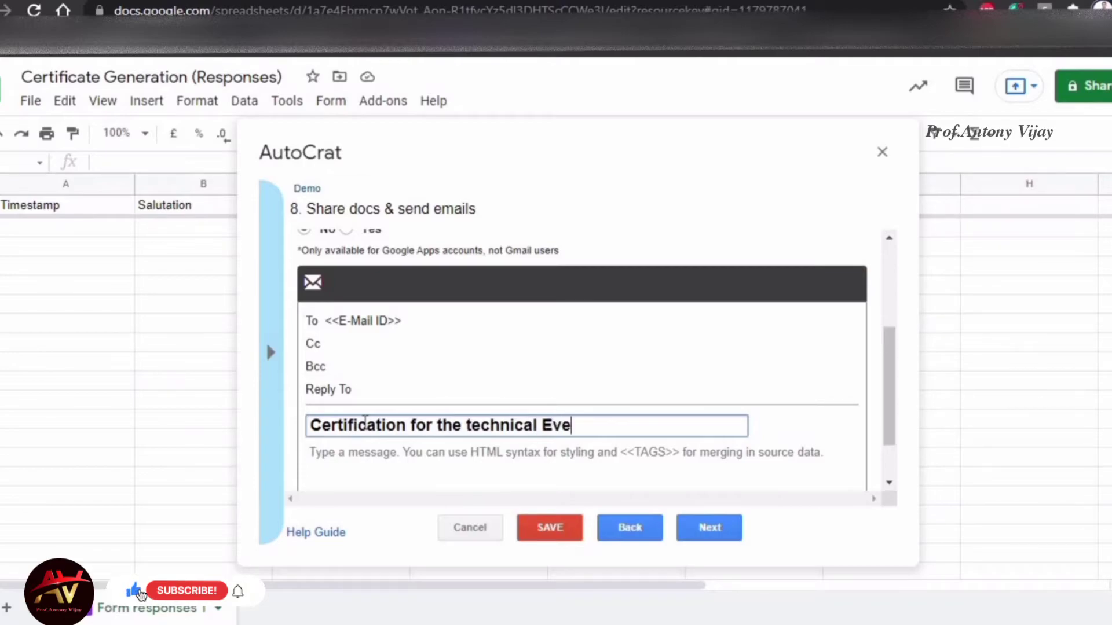
text(nt-reg)
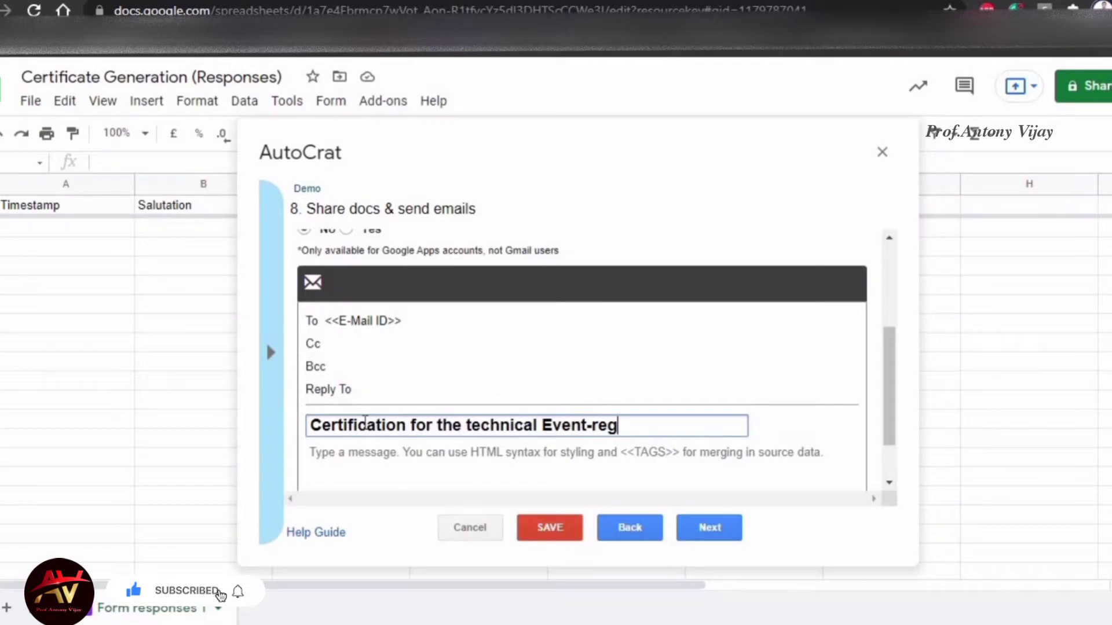
Step: Start the email body with 'Congrats' and copy the <<Name>> tag from the merge tag list
click(347, 459)
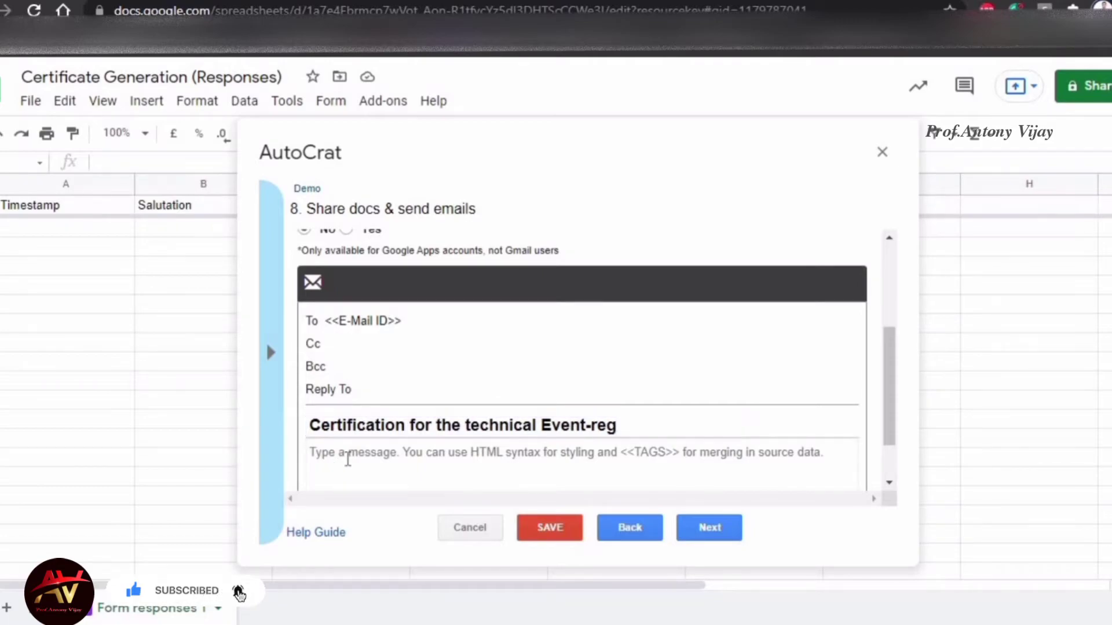
text(Congrats)
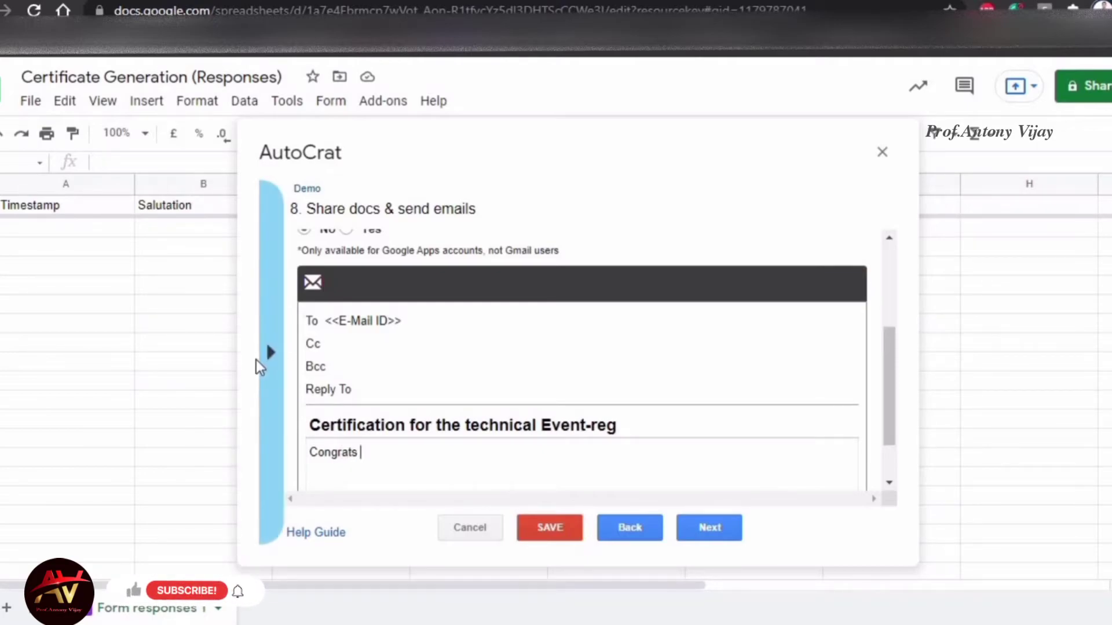
click(268, 353)
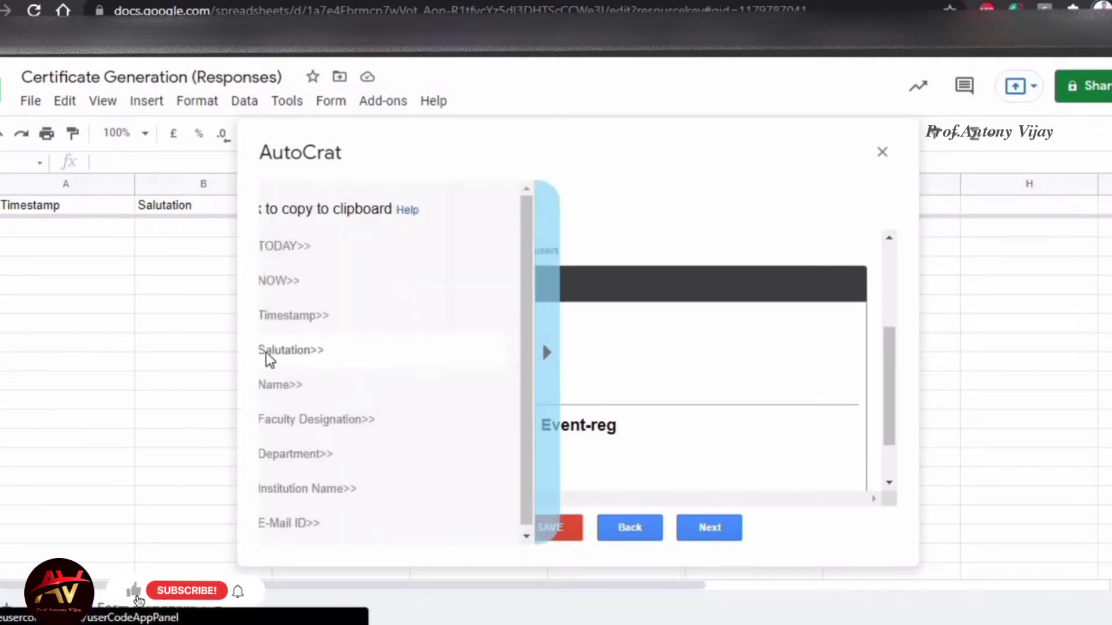
click(316, 386)
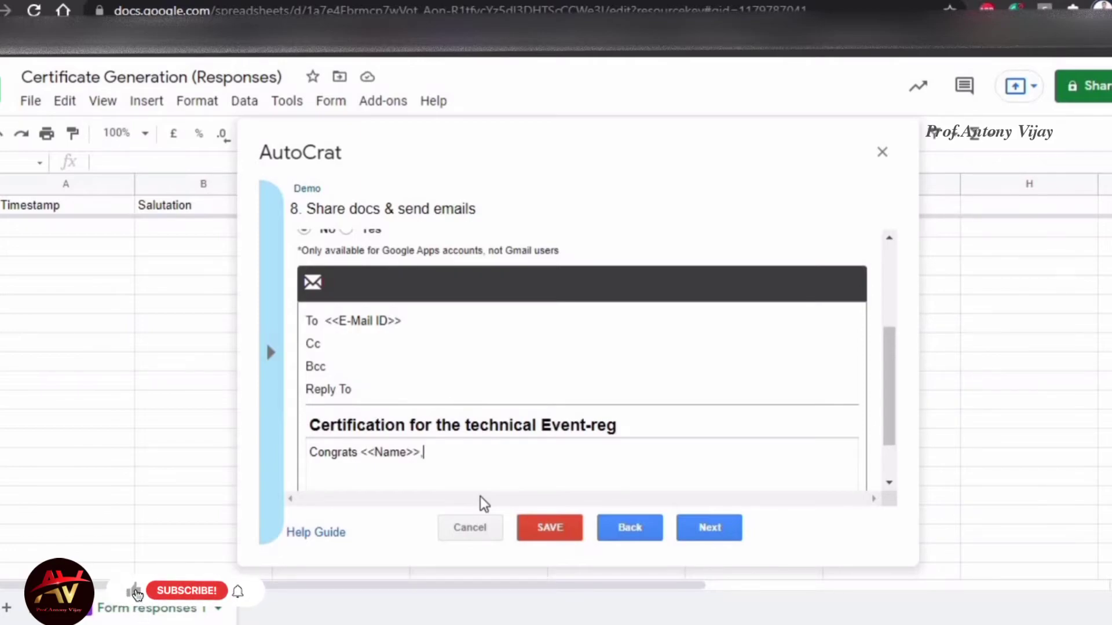
Step: Add the line 'Thank you for attending the Event. Kindly find the attachment.' and continue to triggers
key(Return)
text(Tha)
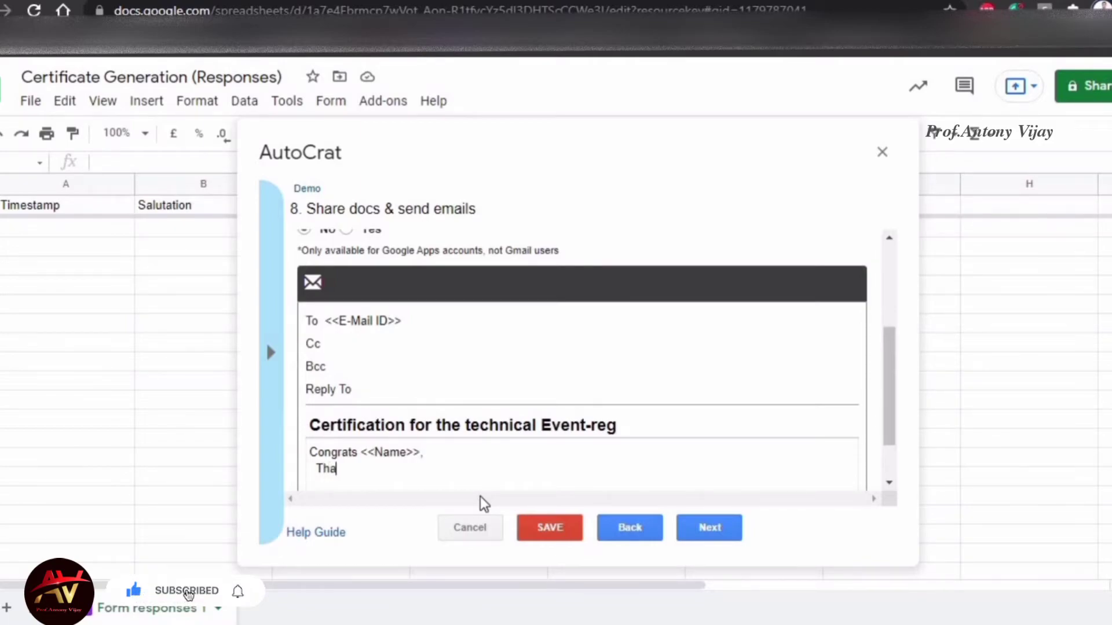
text(nk you for t)
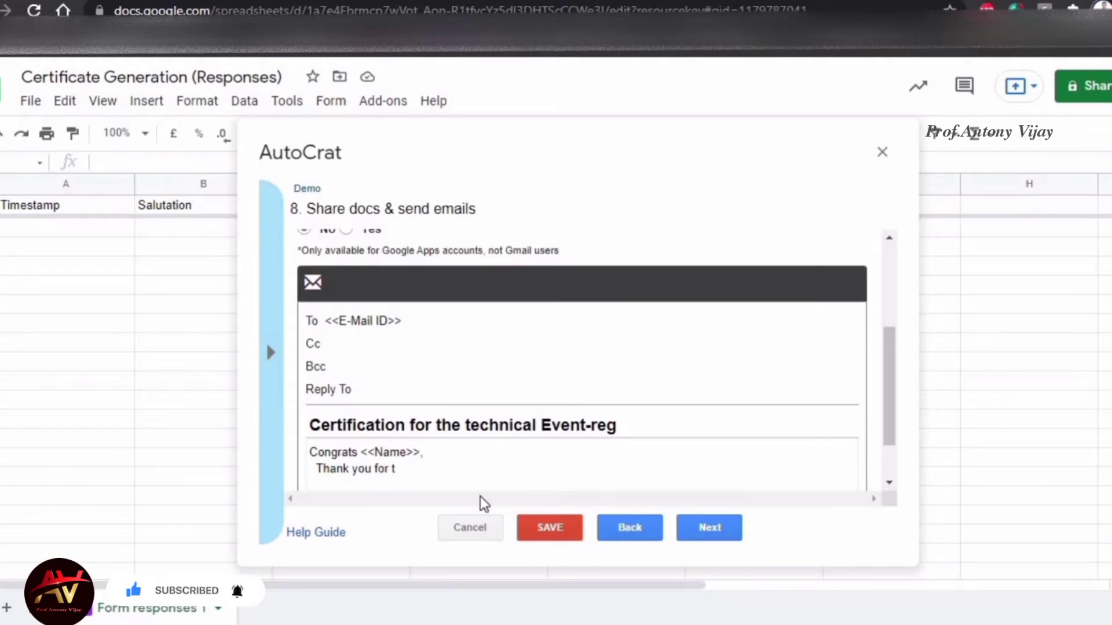
key(BackSpace)
text(attending the)
text(vent)
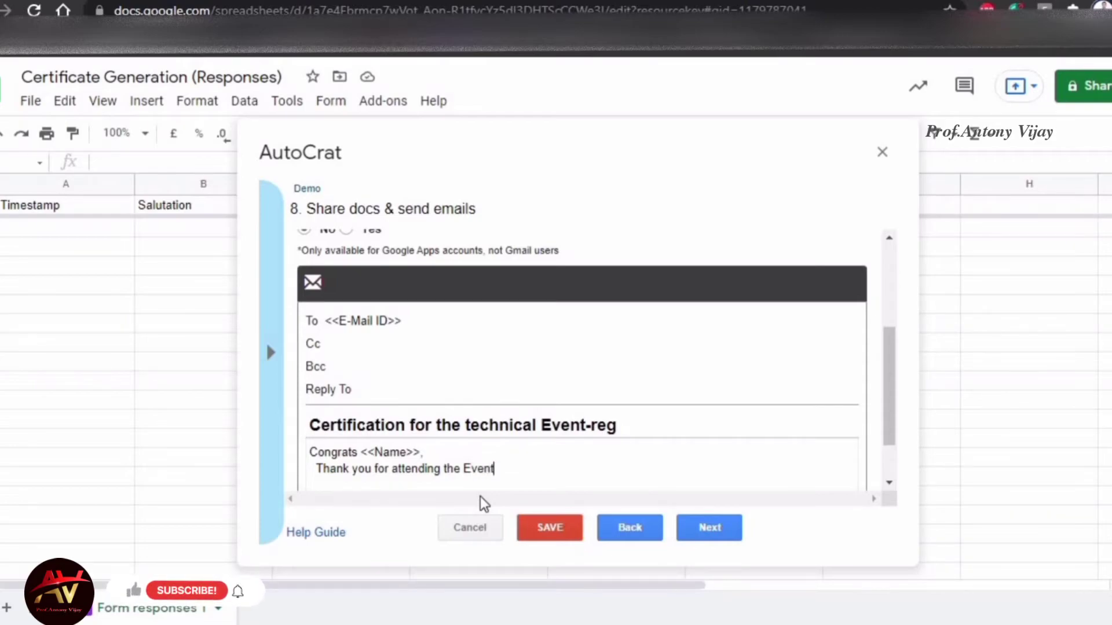
text(. Kindly fi)
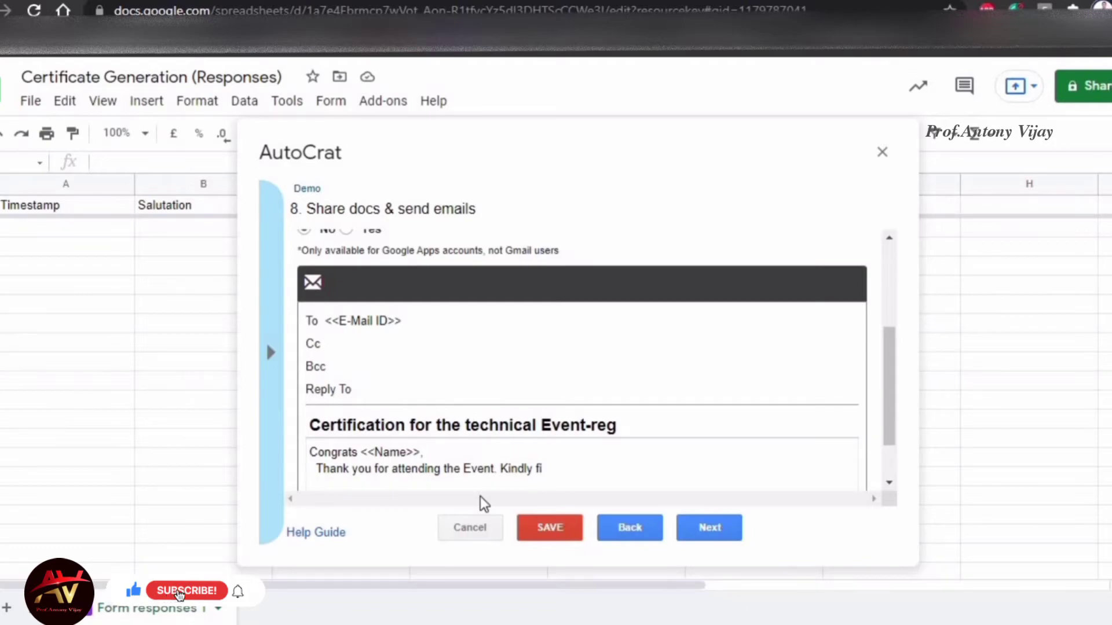
text(nd the a)
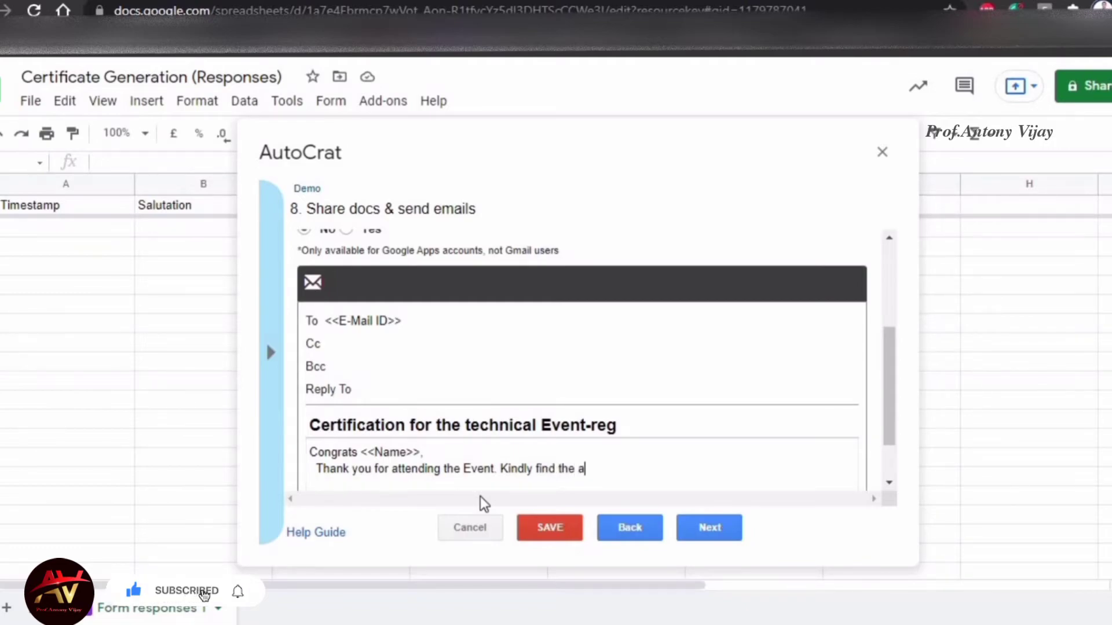
text(ttachme)
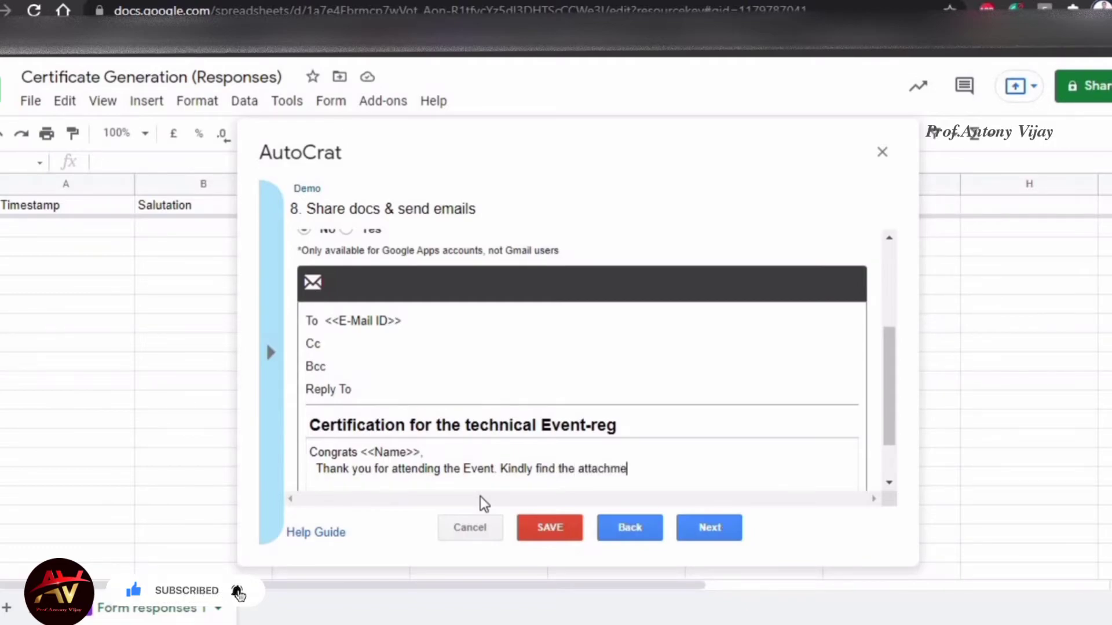
text(nt..)
click(721, 527)
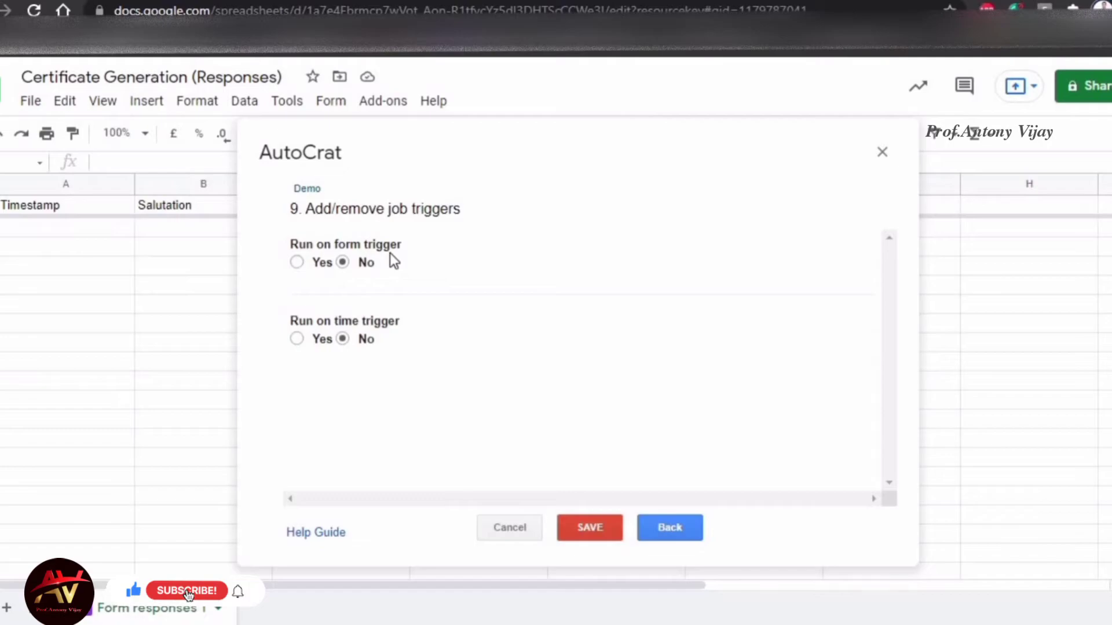
Step: Set Run on form trigger to Yes, confirm enabling triggers, then save and run the Demo job
click(296, 262)
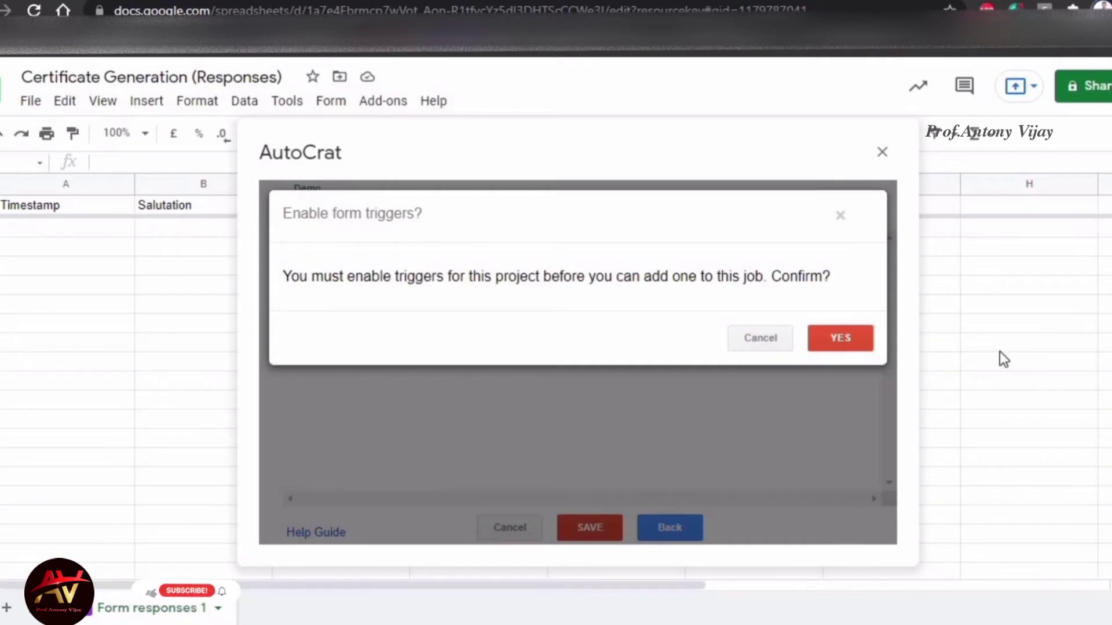
click(843, 339)
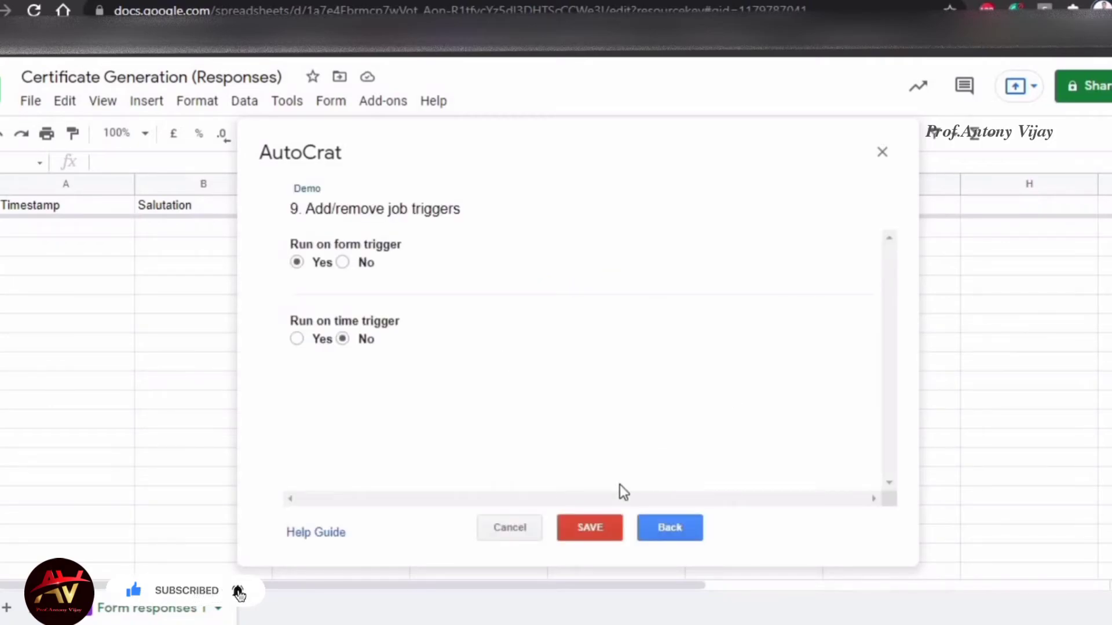
click(595, 529)
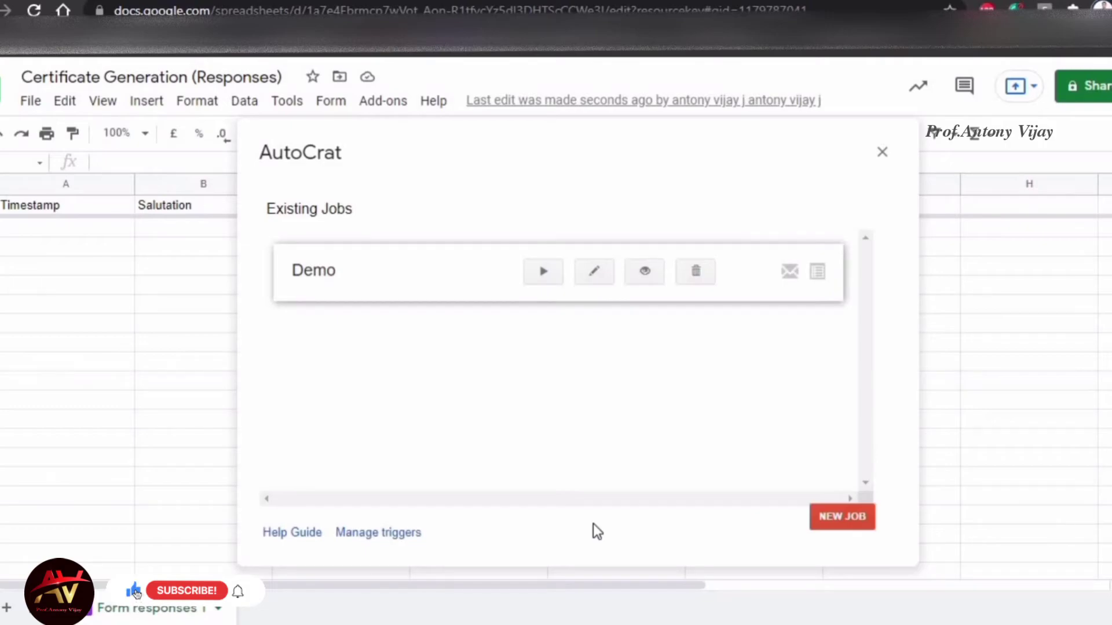
click(544, 272)
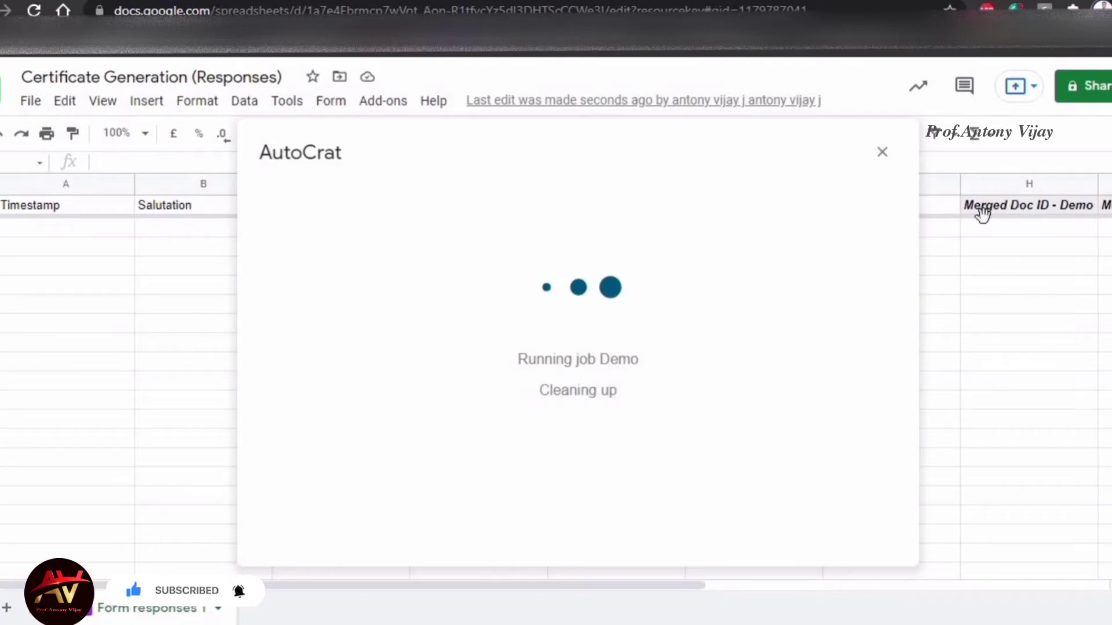
Step: Close AutoCrat, scroll across the new Merged Doc columns, and open the Certificate Generation form
click(881, 153)
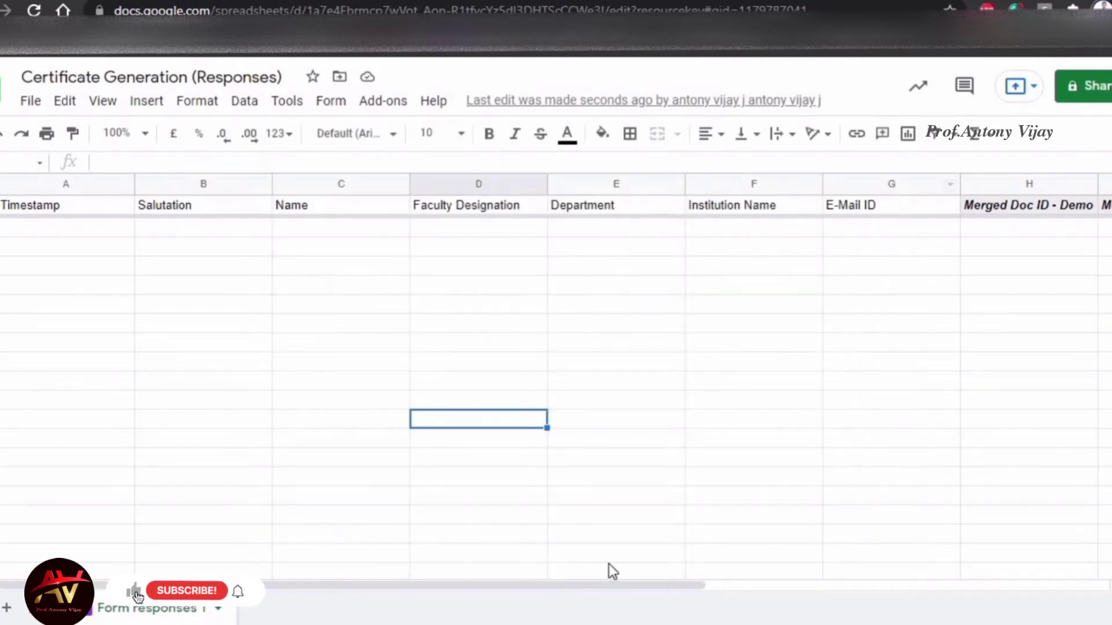
drag(581, 577, 882, 589)
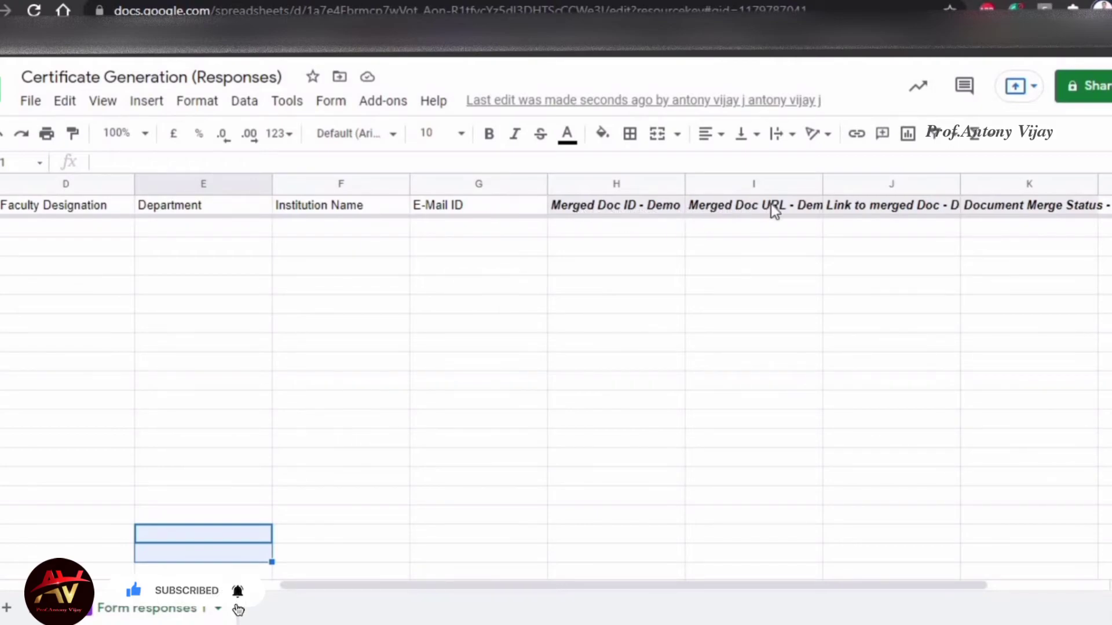
drag(636, 581, 328, 600)
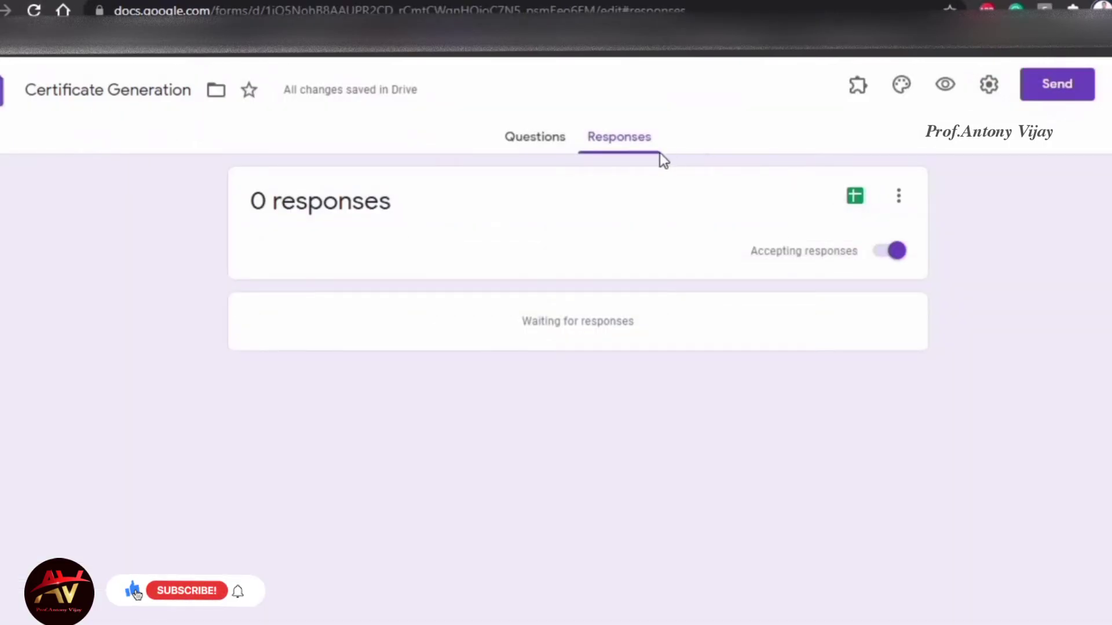
click(539, 144)
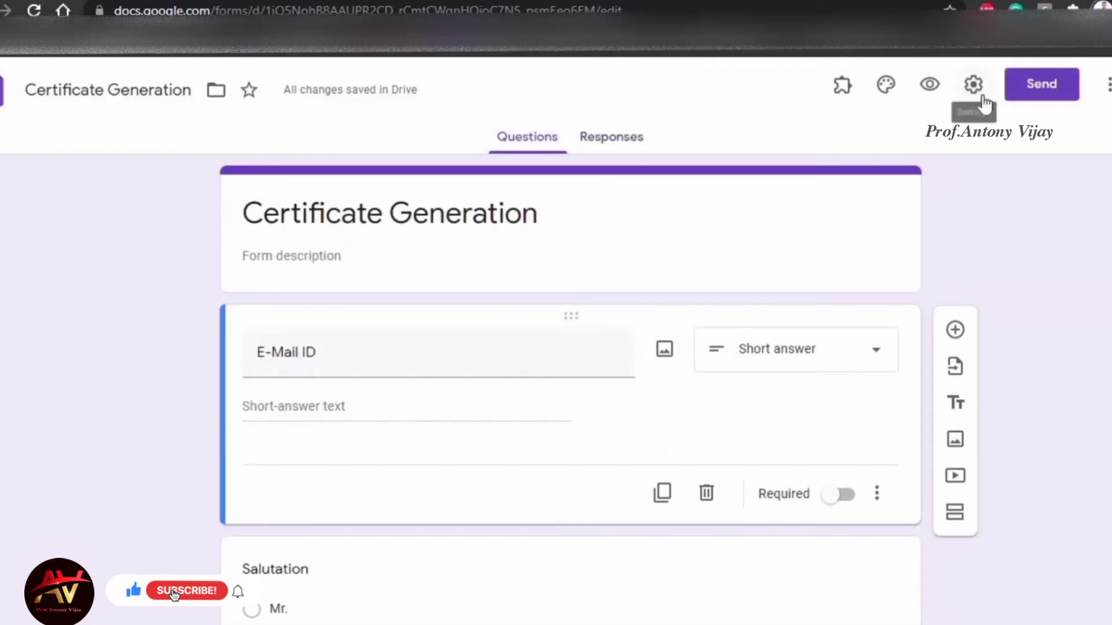
Step: Copy the form's shortened share link and paste it into a new browser tab's address bar
click(1041, 87)
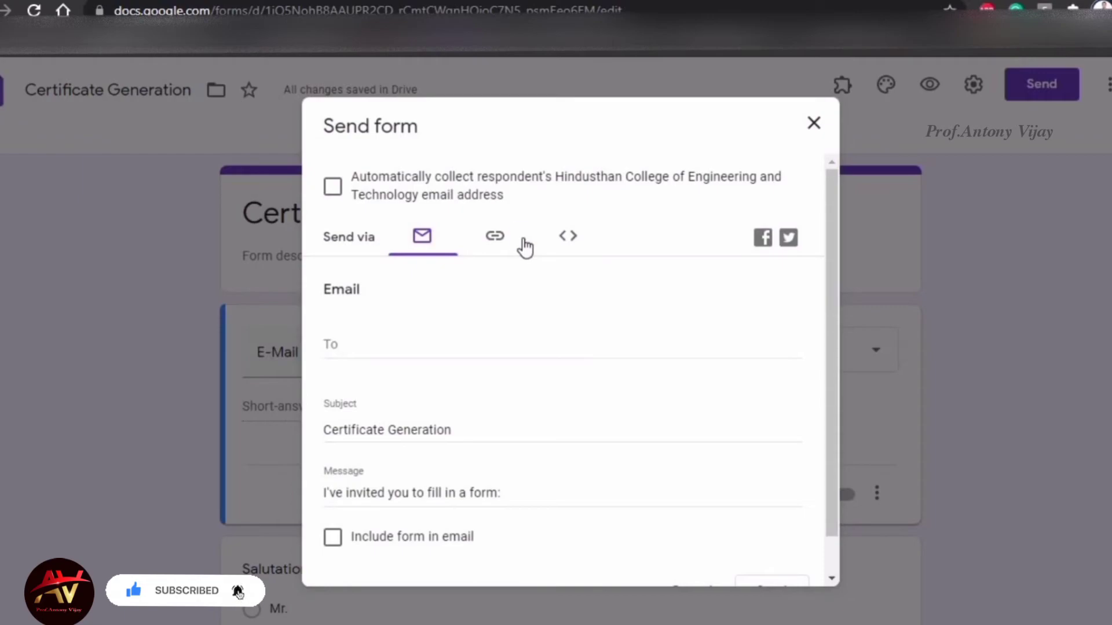
click(524, 245)
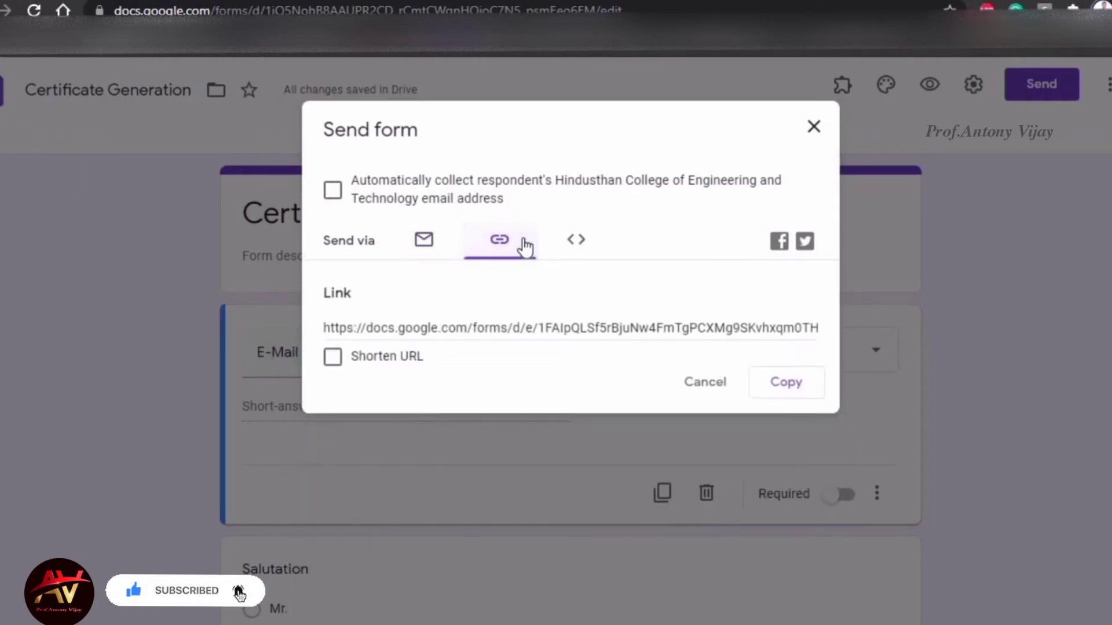
click(332, 357)
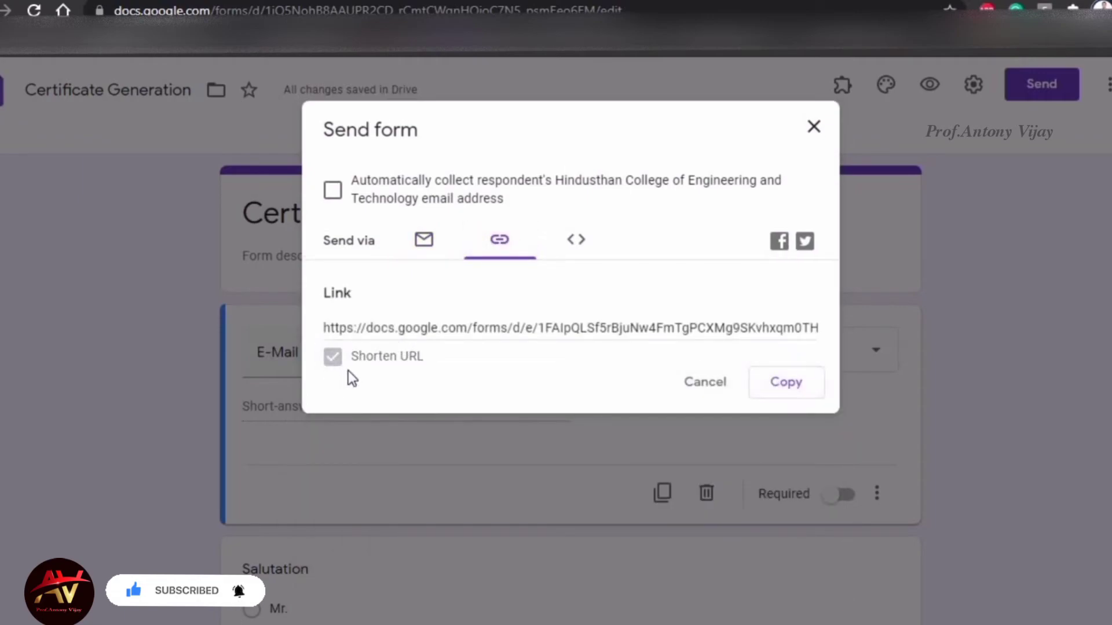
click(787, 389)
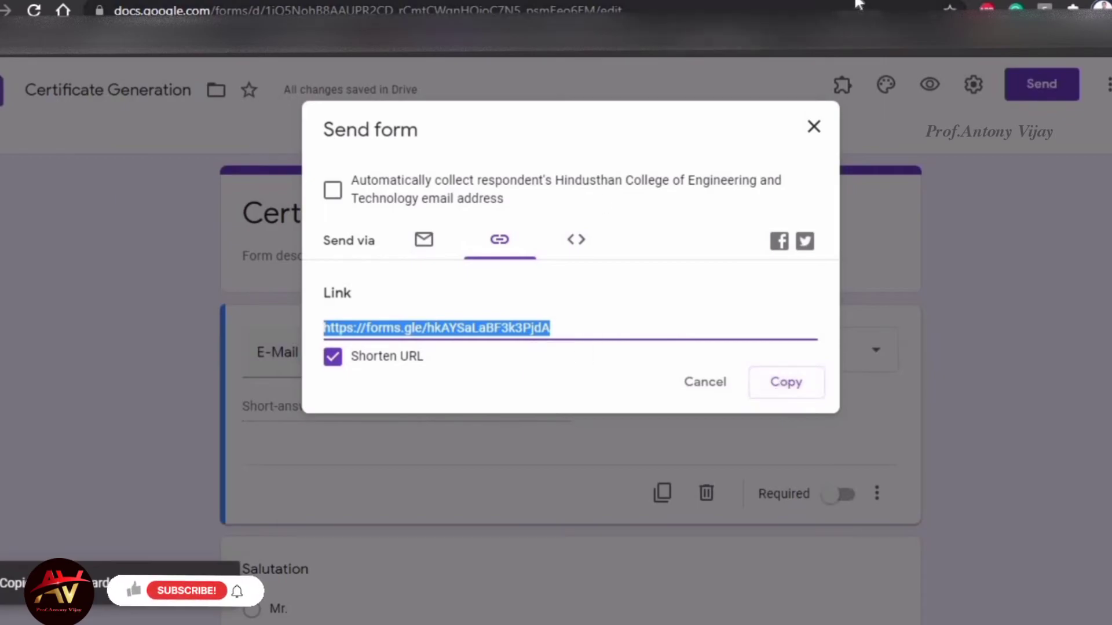
key(ctrl+t)
key(ctrl+v)
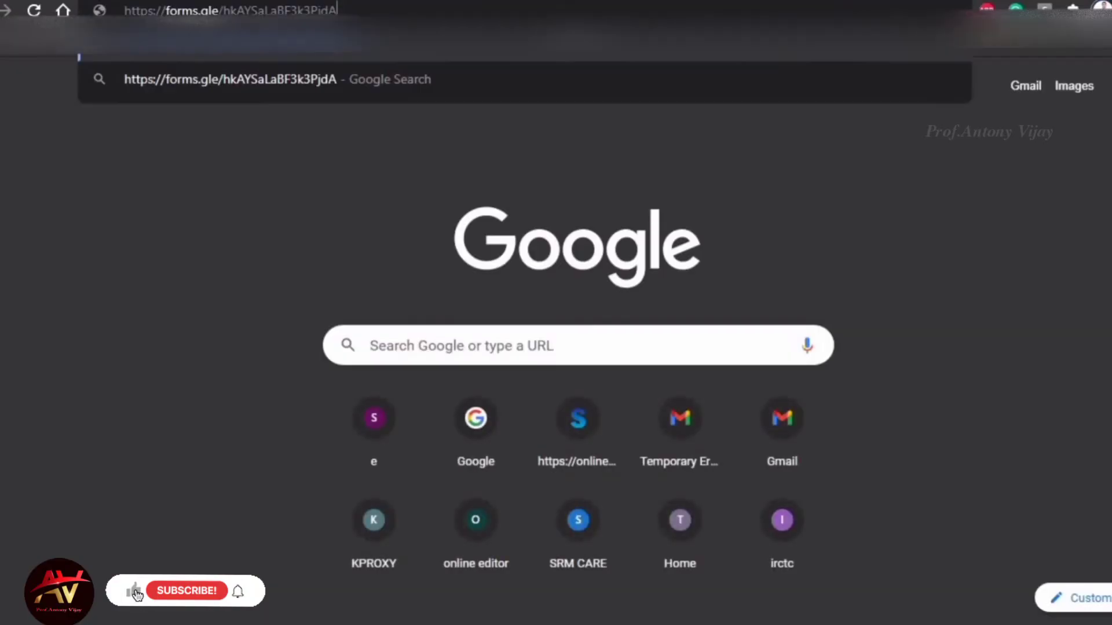
Step: Open the form link, enter the E-Mail ID, choose Mr., and autofill the Name
key(Return)
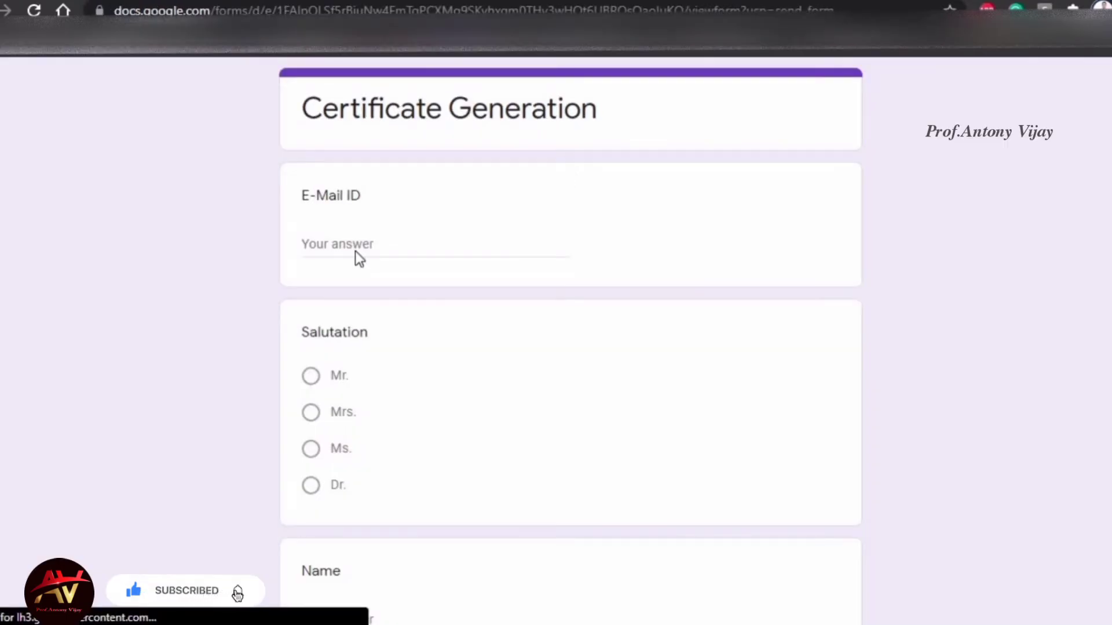
click(359, 242)
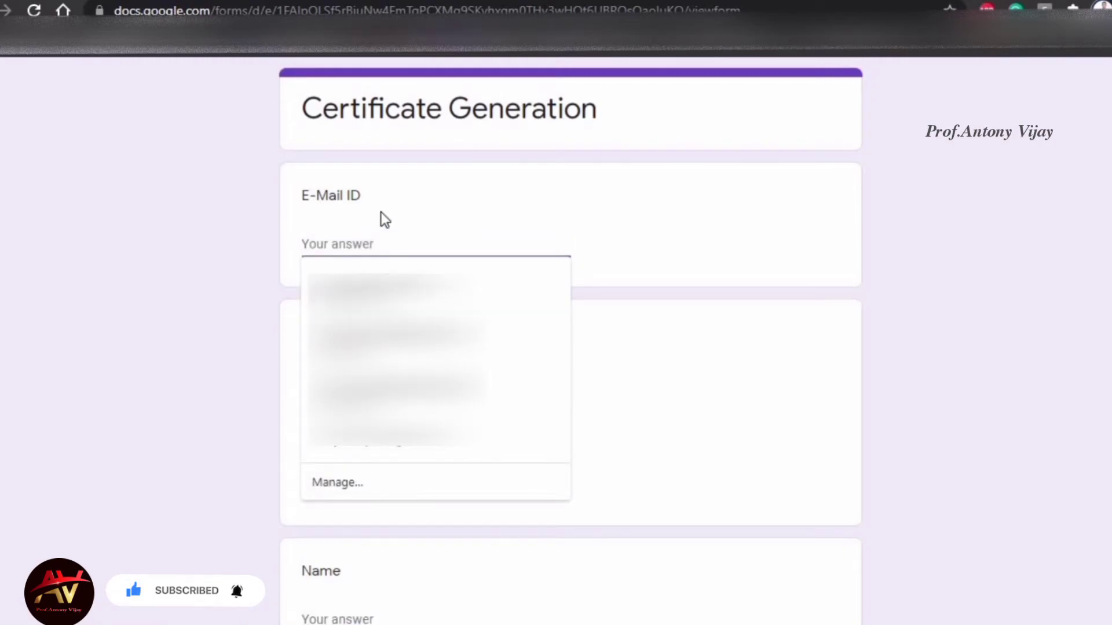
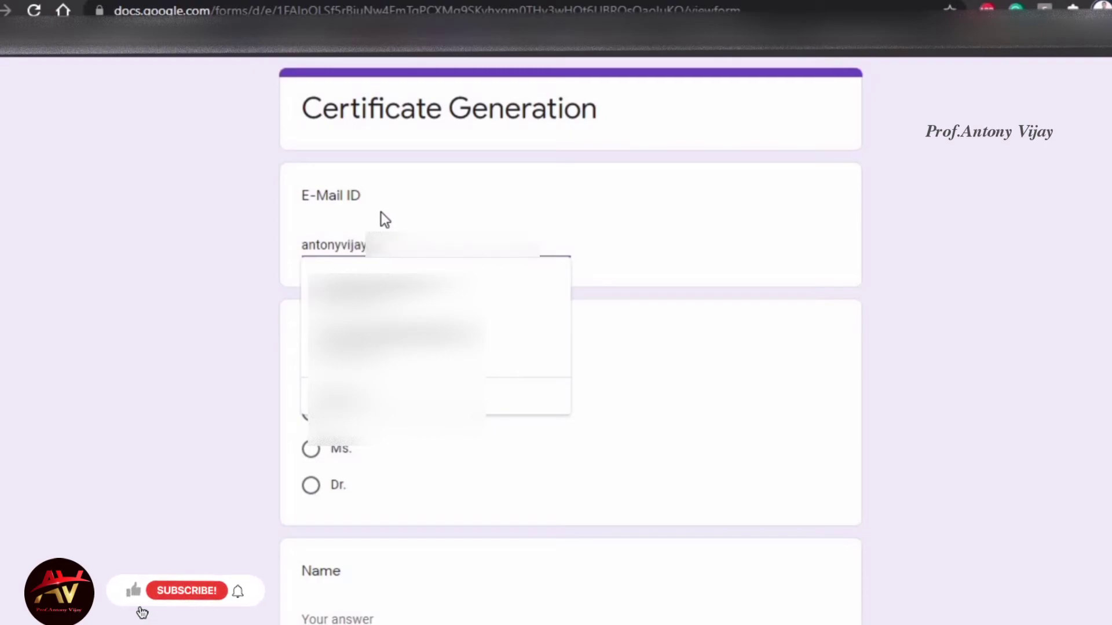
key(Escape)
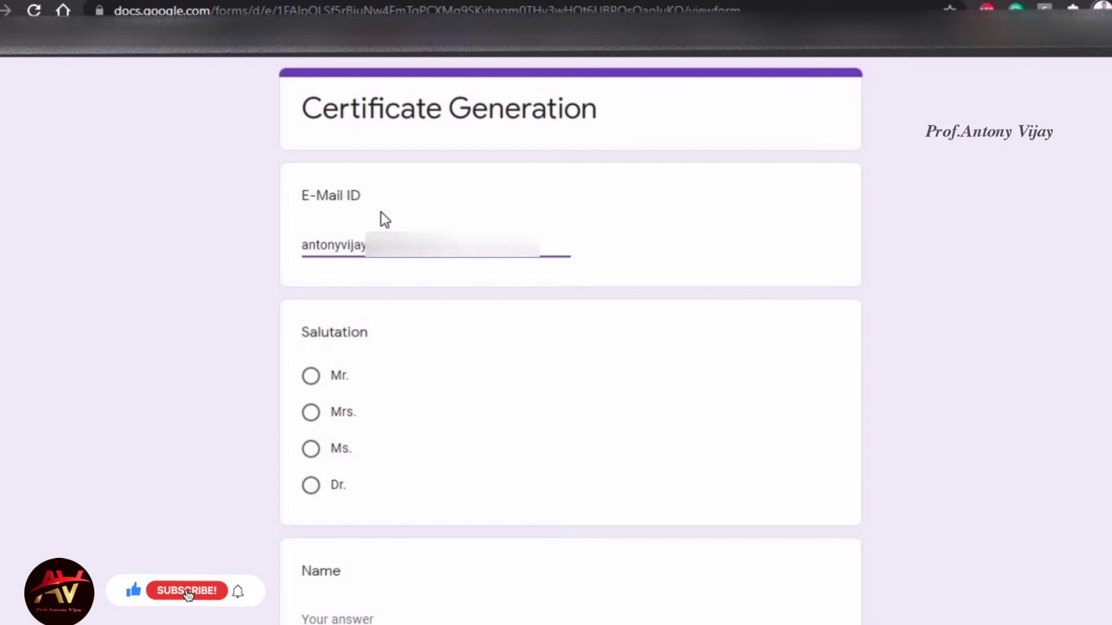
scroll(401, 336, down, 2)
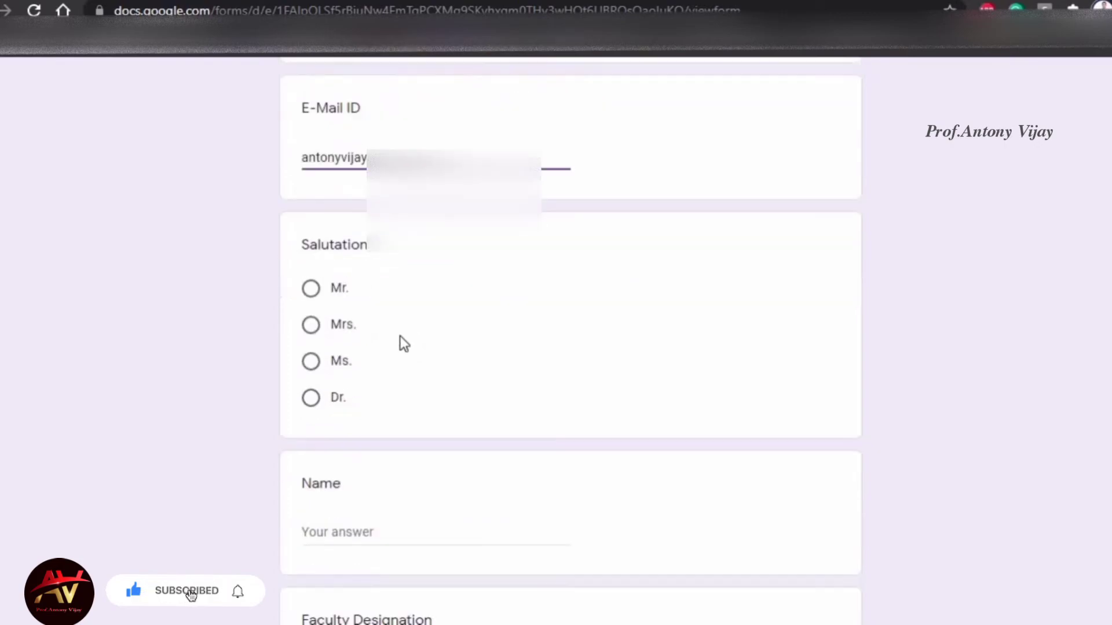
click(315, 295)
scroll(365, 503, down, 5)
click(328, 289)
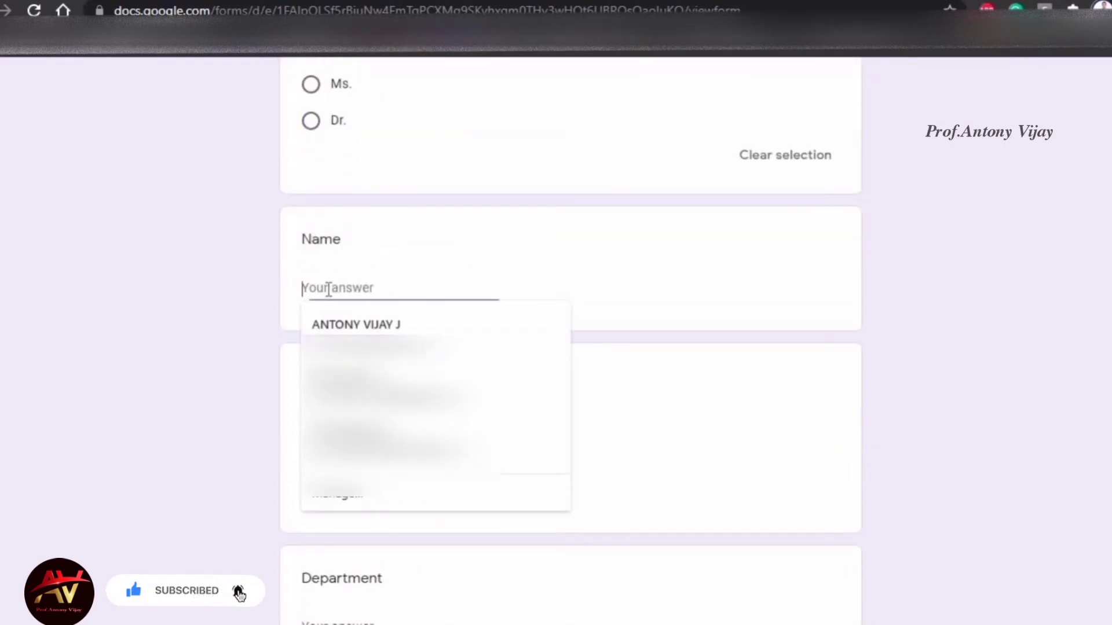
click(345, 323)
Step: Choose Assistant Professor, enter Automobile and Anna University, submit, and return to the responses sheet
scroll(783, 332, down, 5)
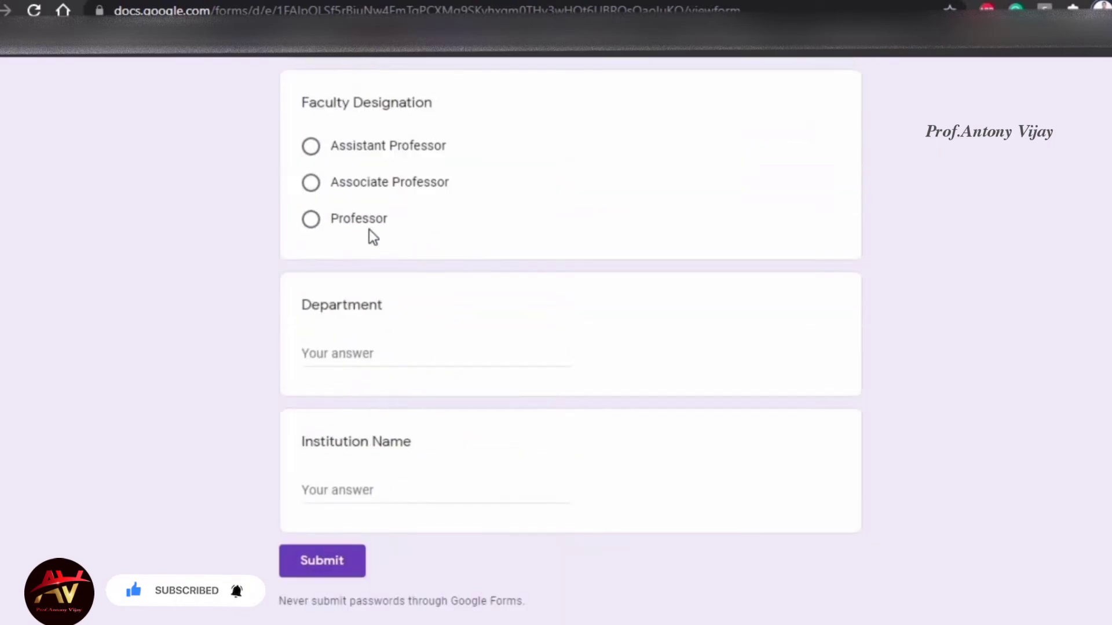
click(320, 150)
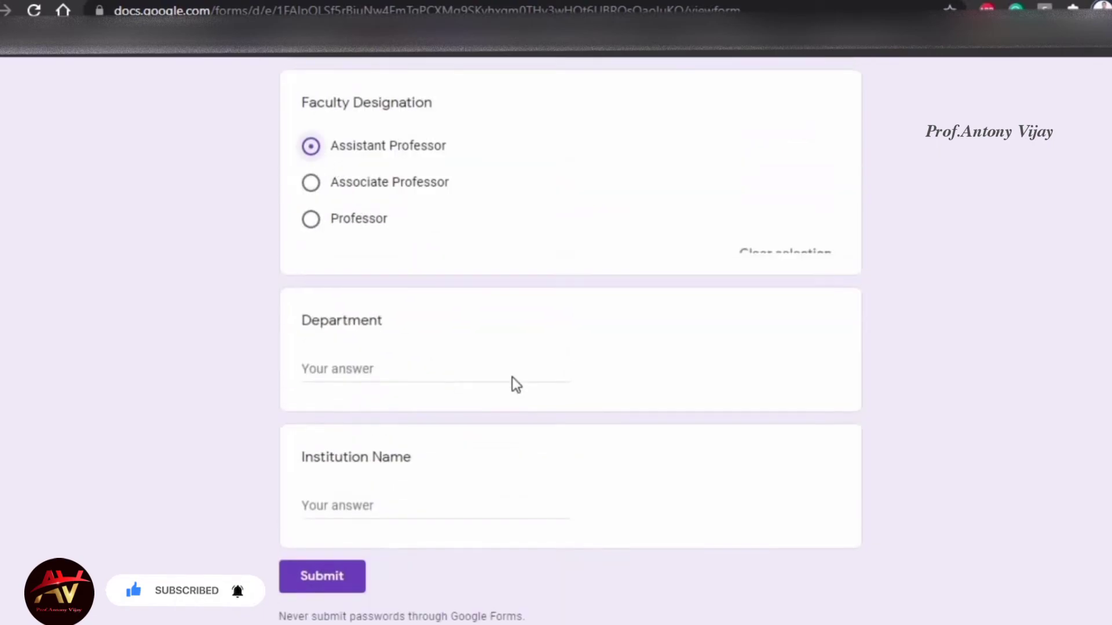
click(382, 380)
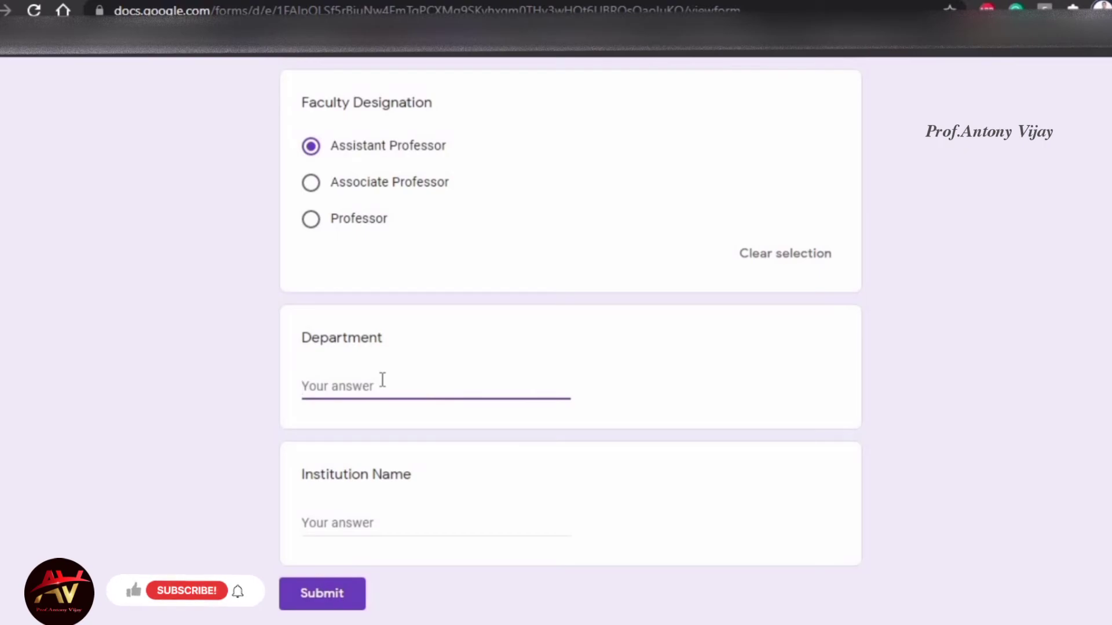
text(Auto)
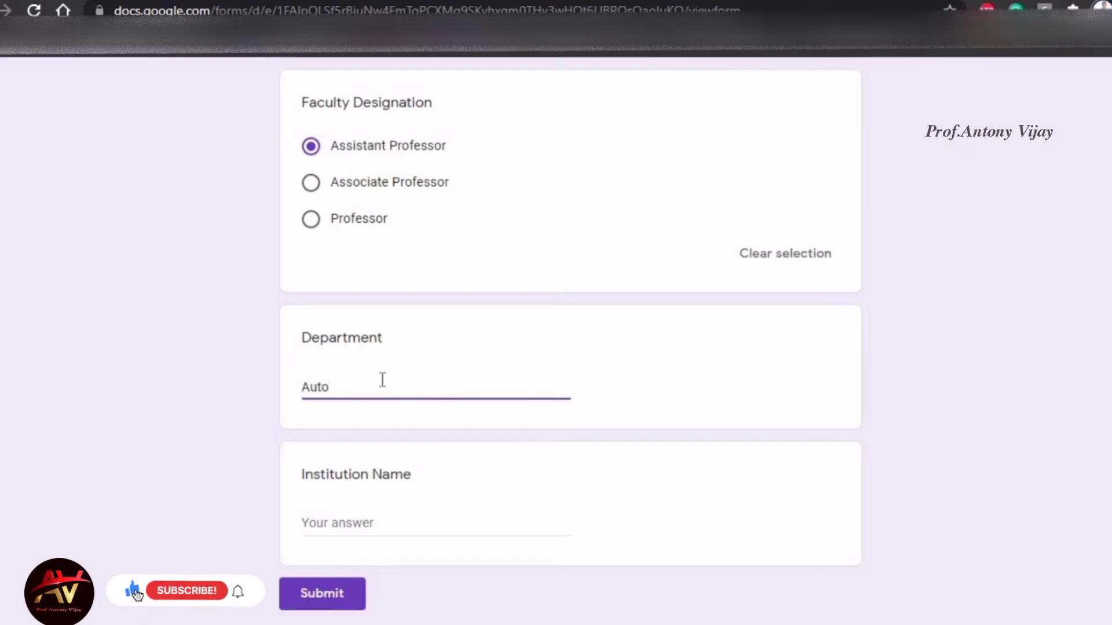
text(mobile)
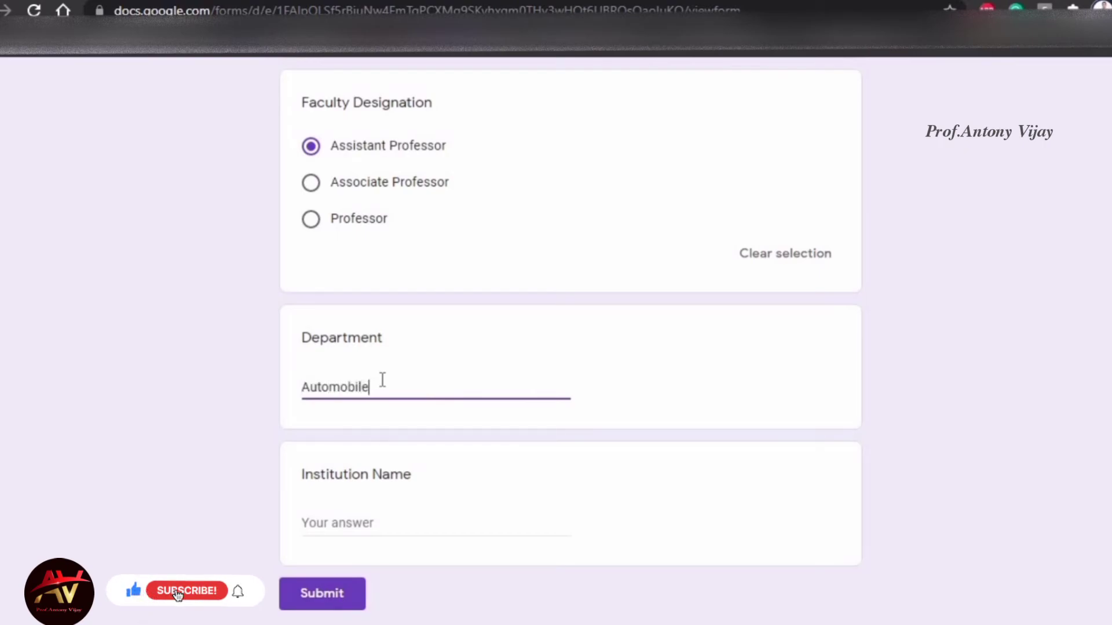
click(368, 517)
text(A)
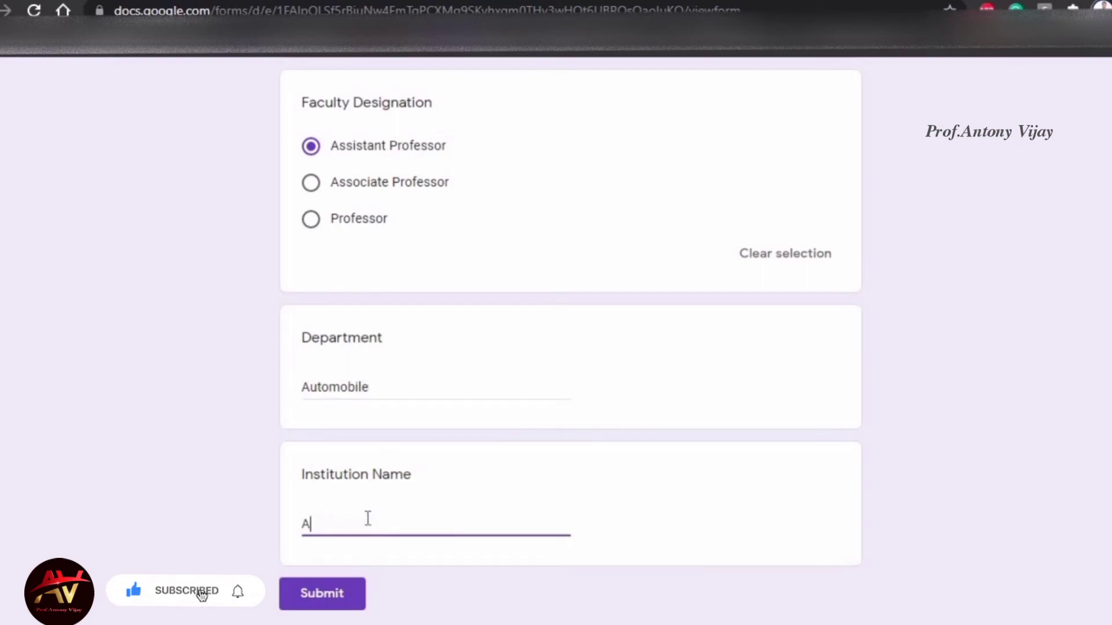
text(nna Un)
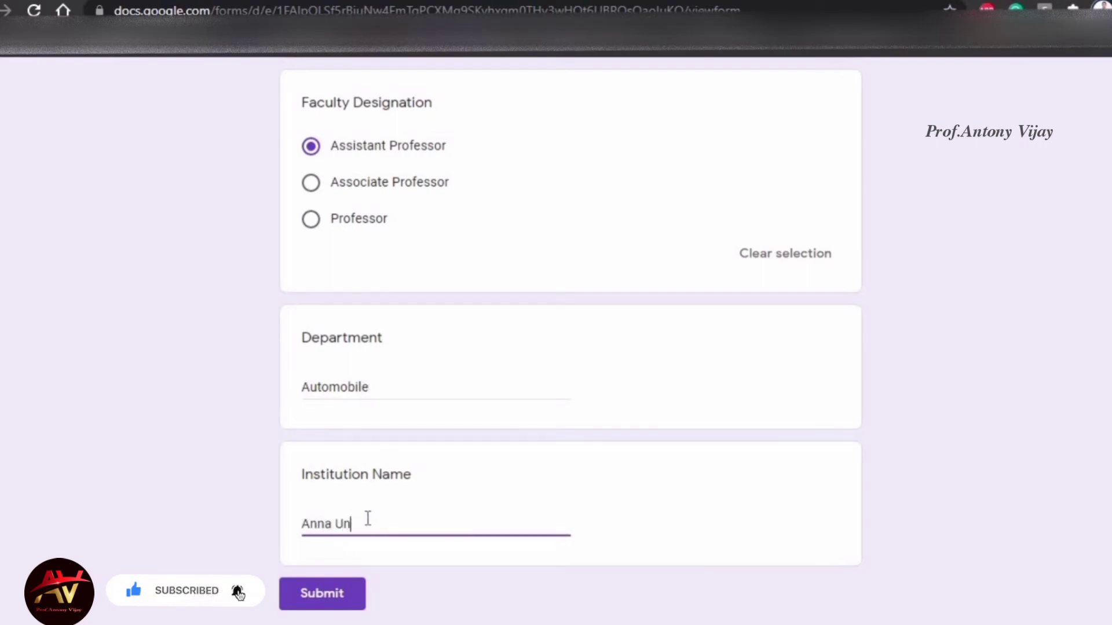
text(iversity)
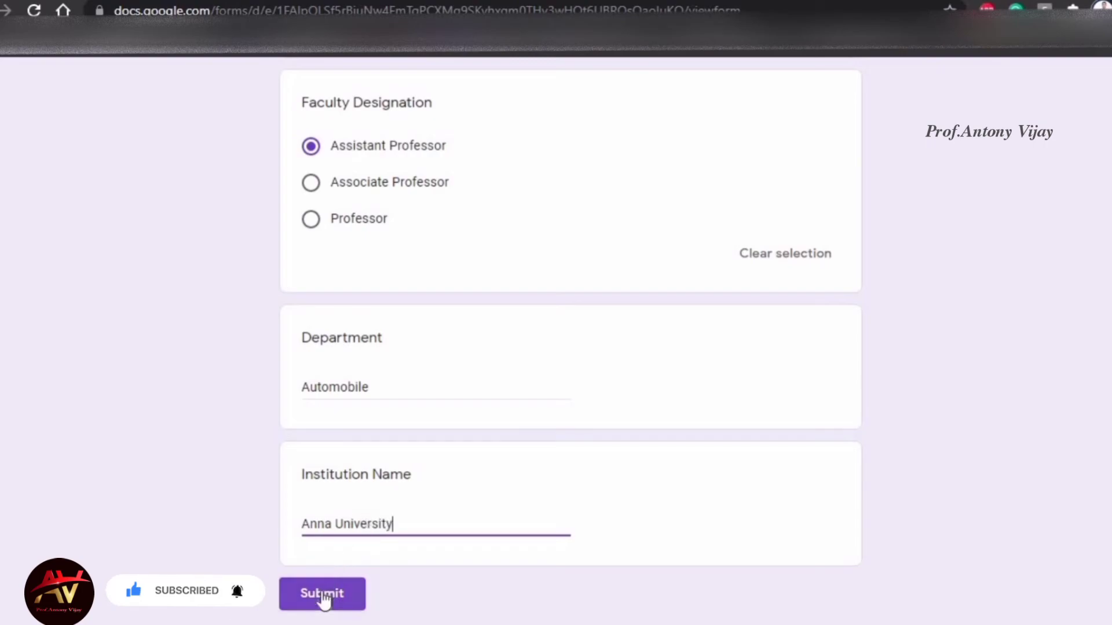
click(321, 588)
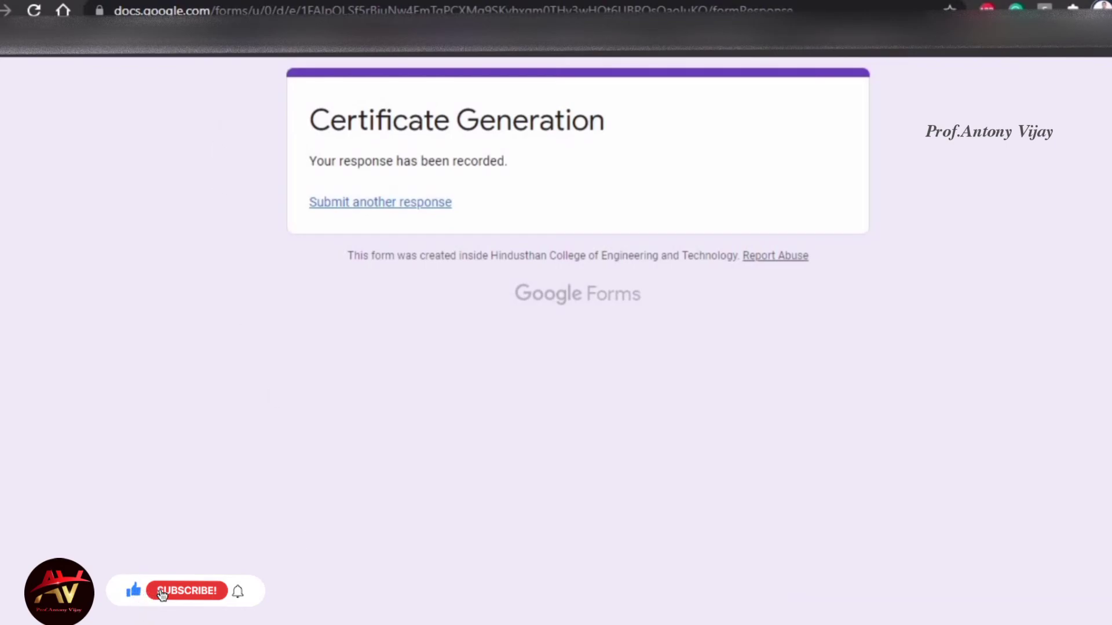
key(ctrl+Tab)
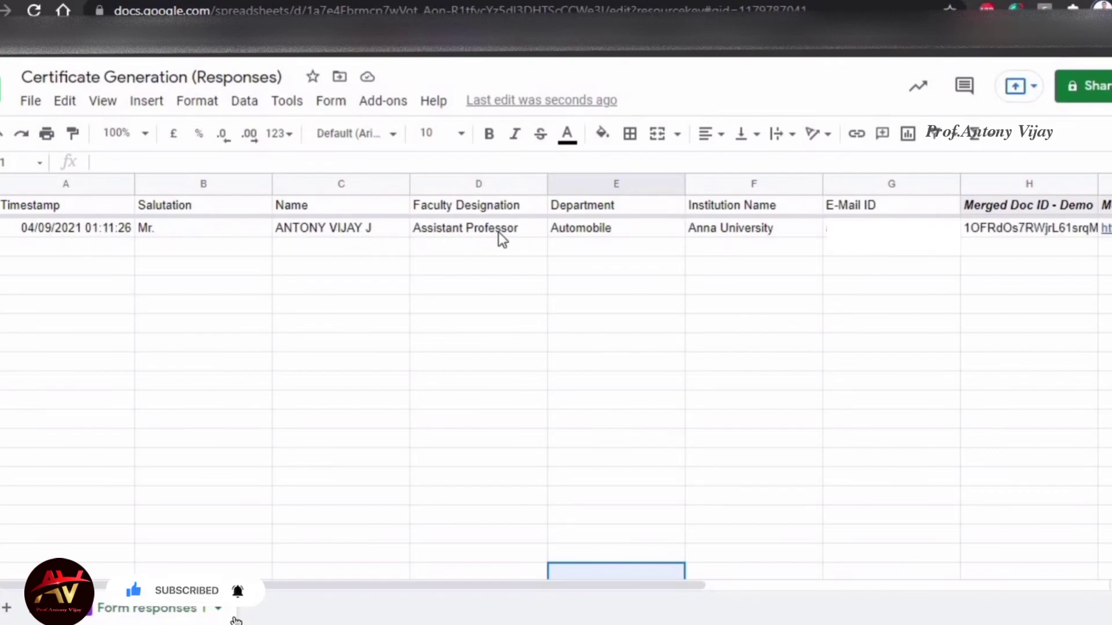
Step: Scroll the new response row to confirm the certificate PDF merge succeeded, then switch to Gmail
drag(429, 586, 762, 585)
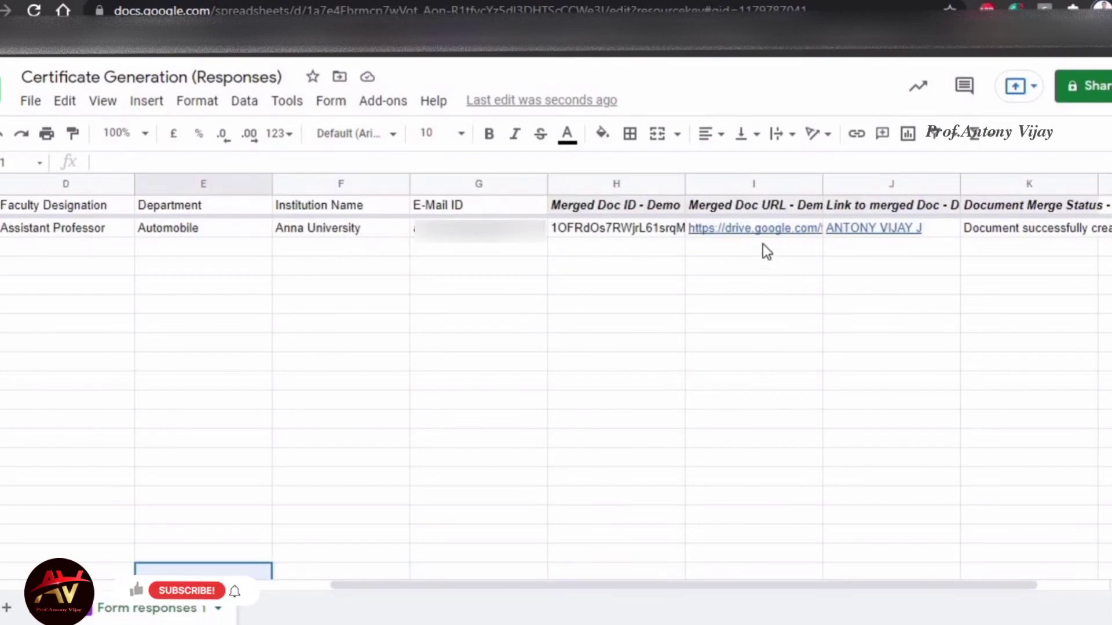
mouse_move(755, 227)
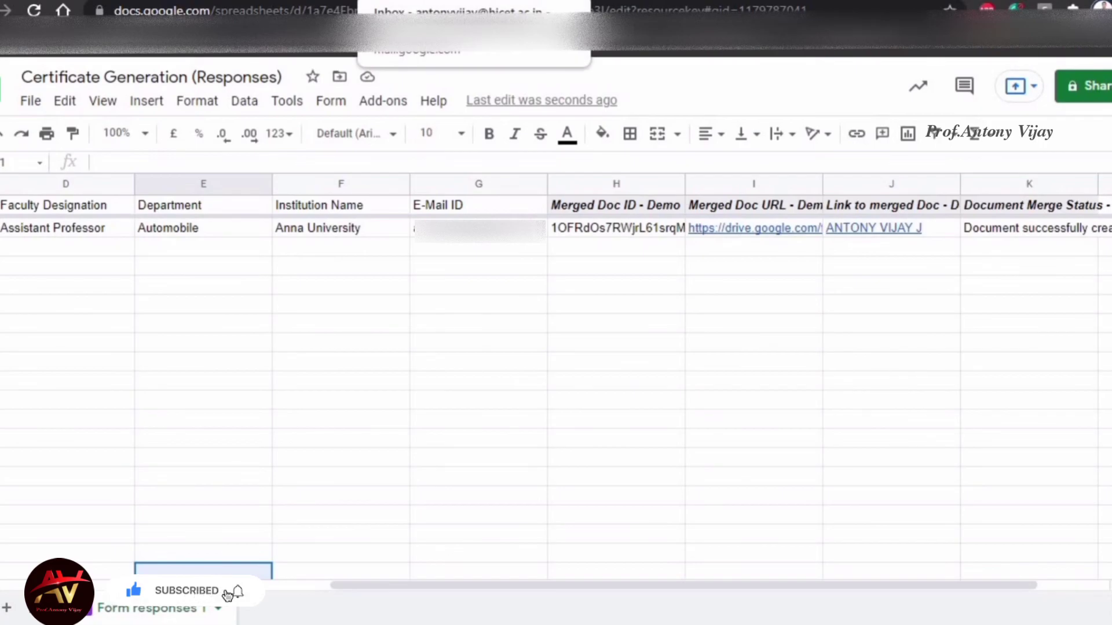
click(417, 2)
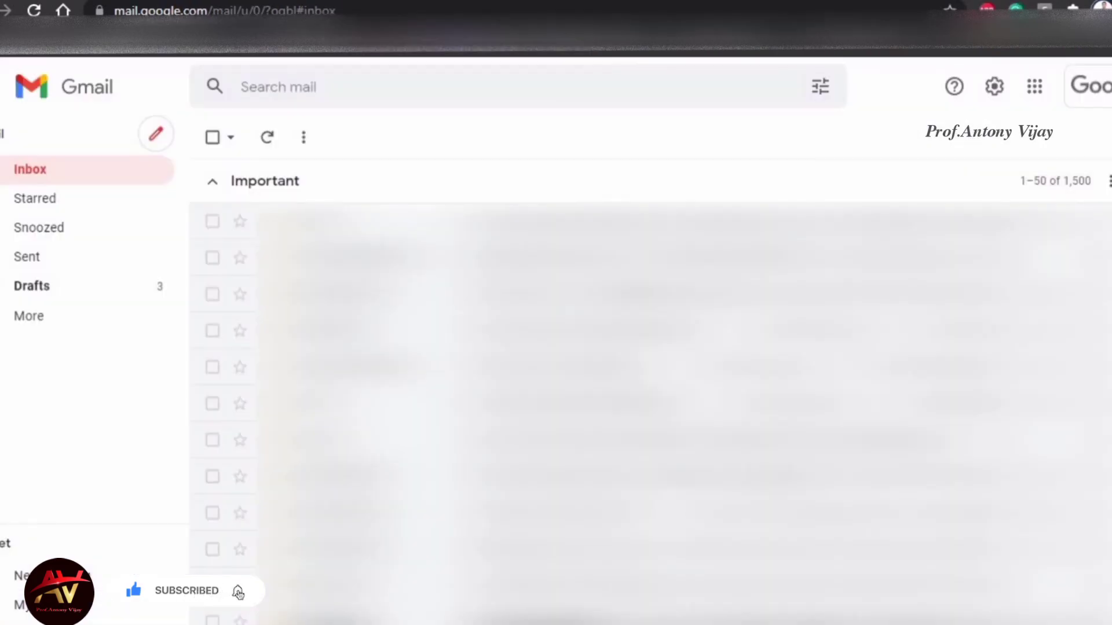
Step: Refresh the inbox, open 'Certification for the technical Event-reg', review its message, and preview the certificate PDF
click(267, 139)
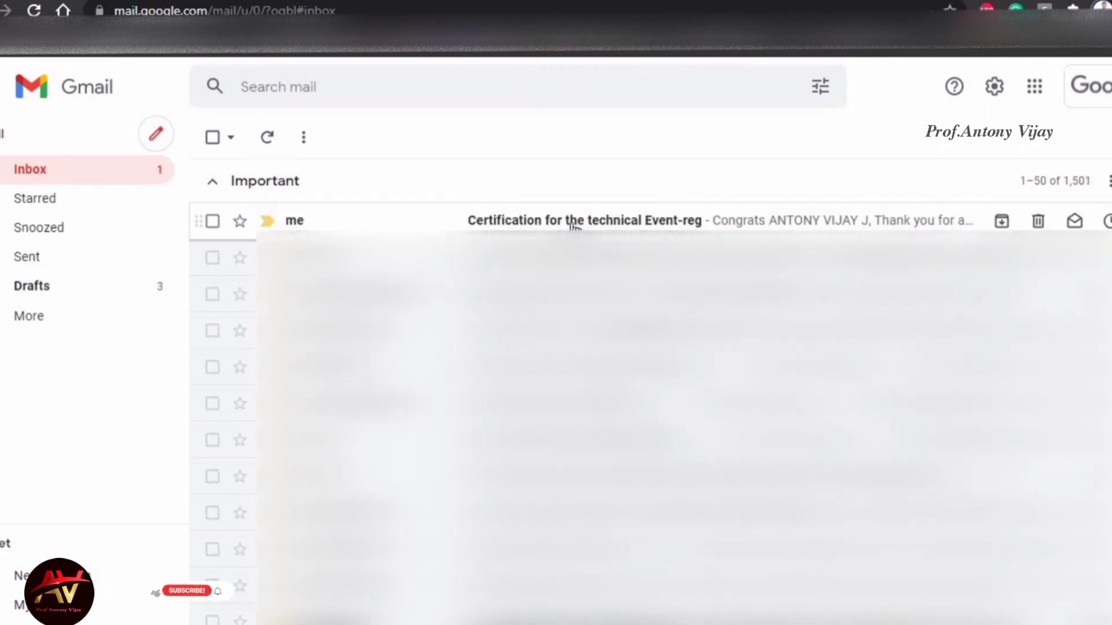
click(573, 223)
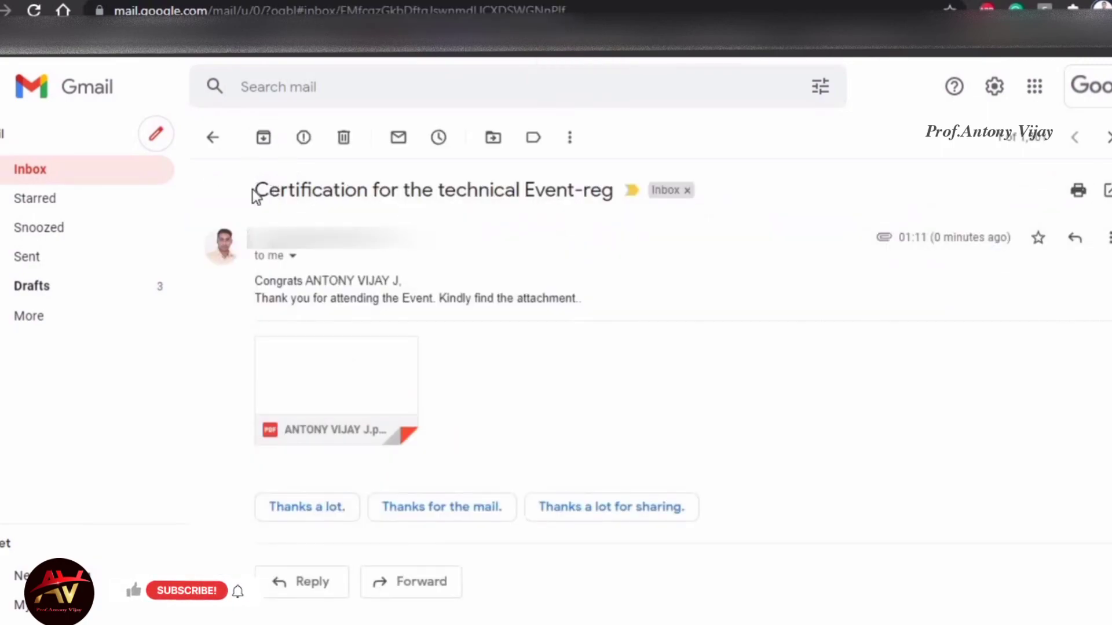
drag(258, 191, 611, 190)
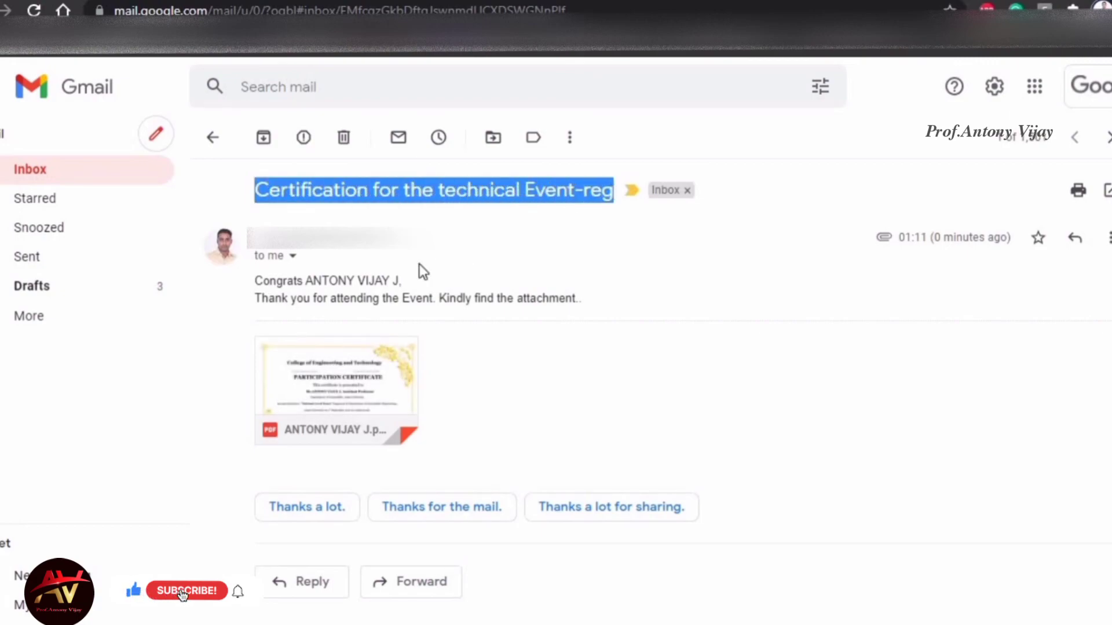
click(309, 280)
drag(310, 279, 404, 278)
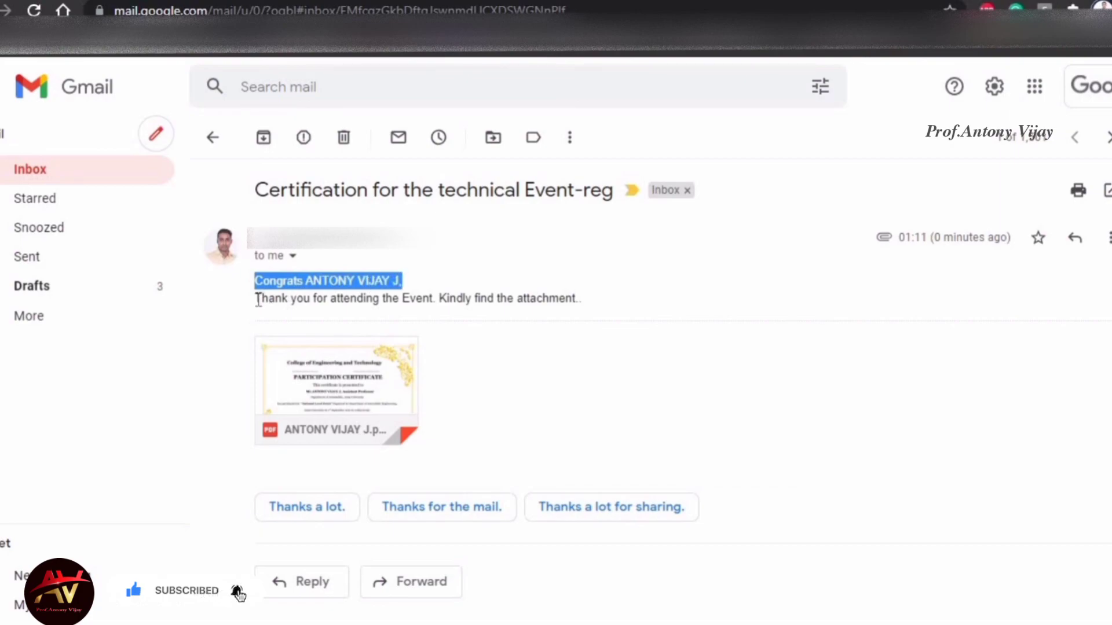
drag(258, 301, 577, 303)
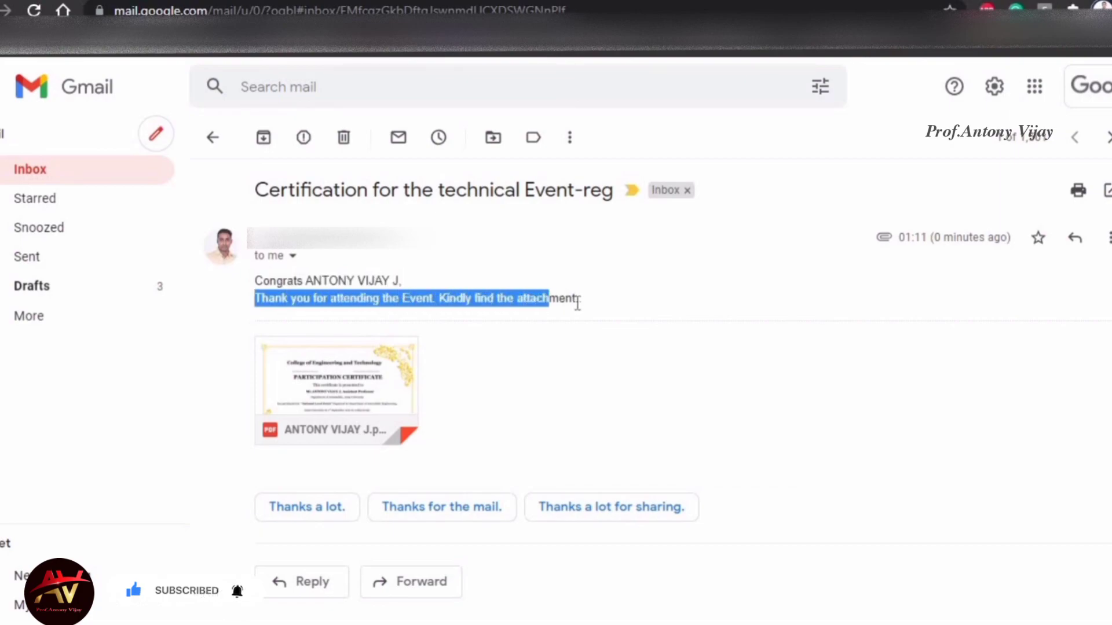
click(355, 371)
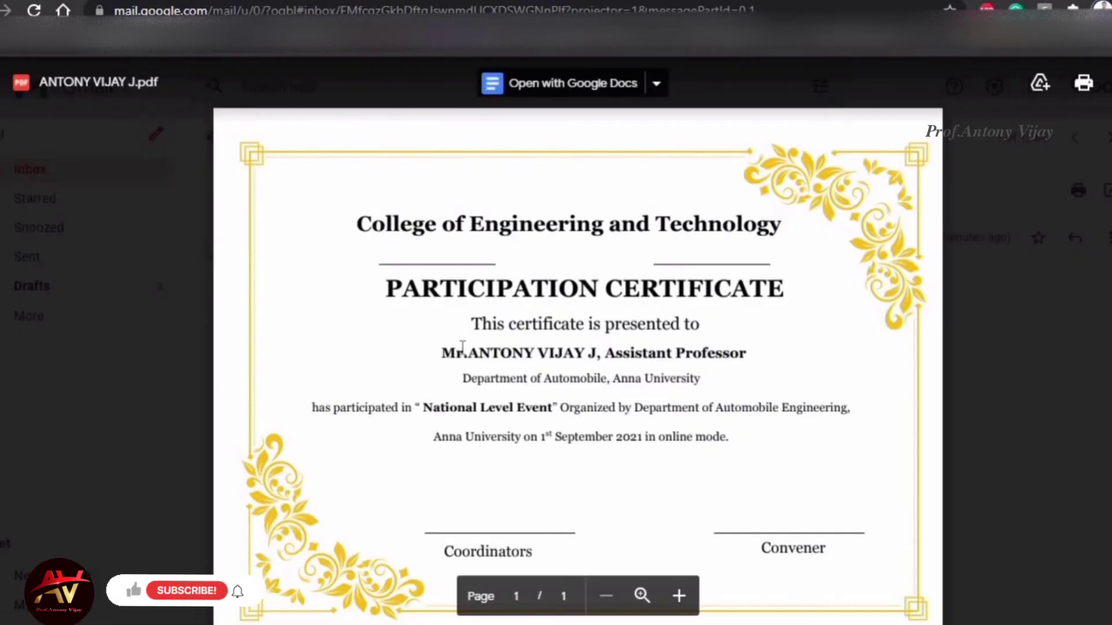